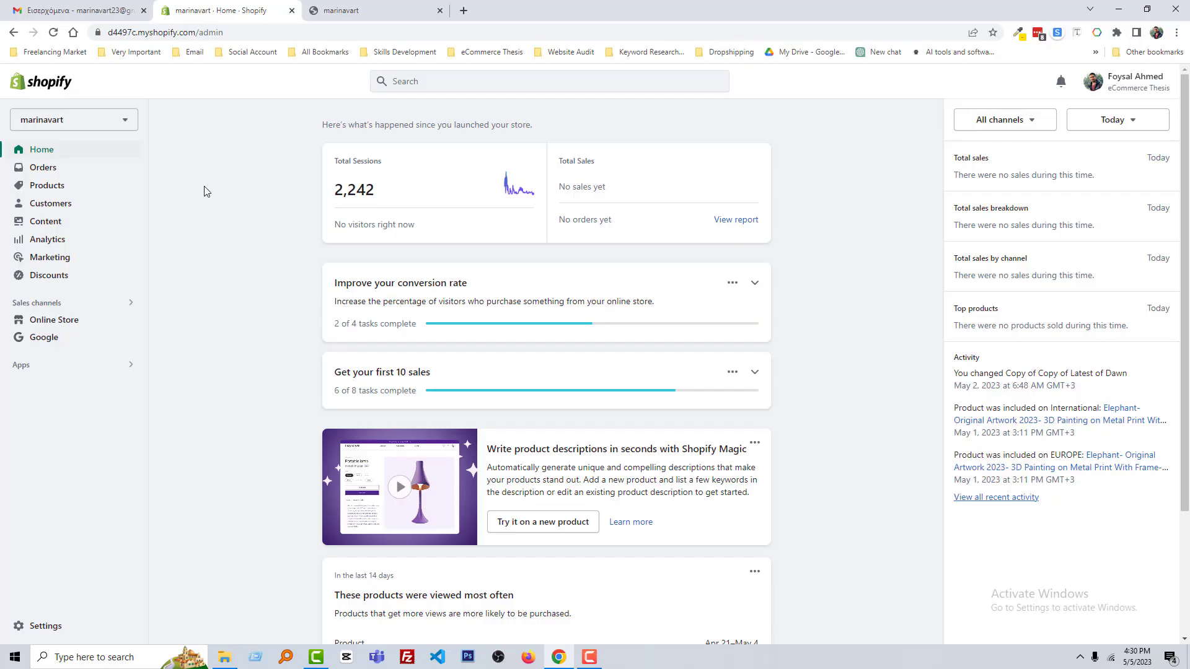
Step: Open the Online Store Themes page showing the Copy of Copy of Latest of Dawn theme
{"action": "left_click", "coordinate": [70, 326]}
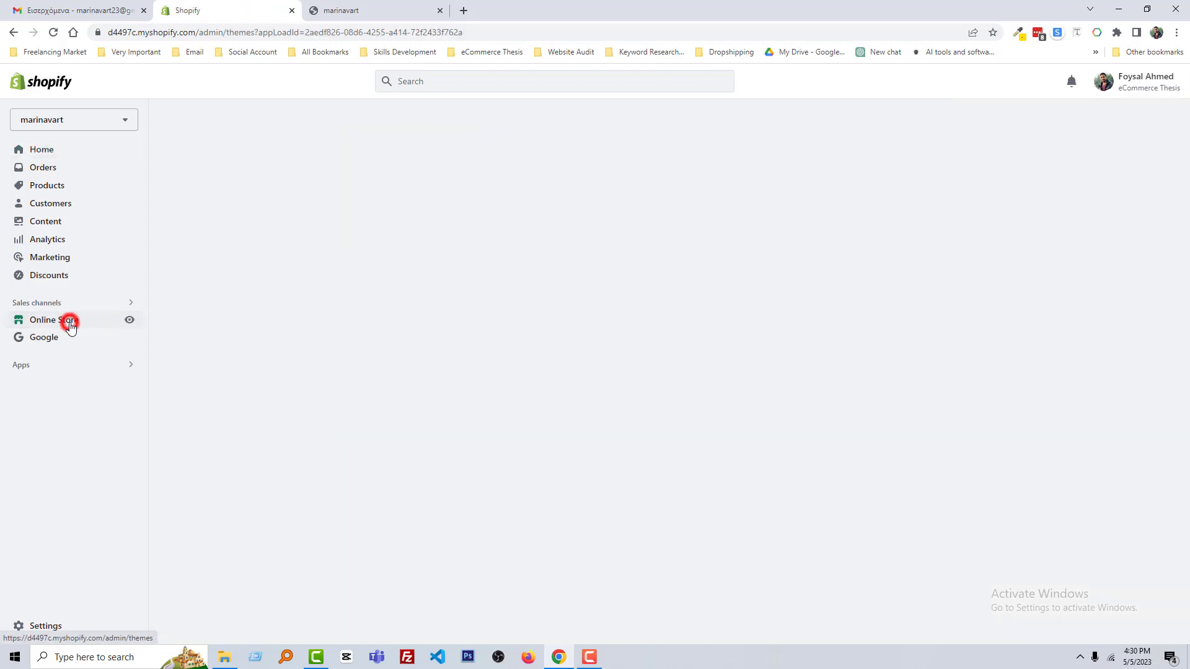
{"action": "left_click", "coordinate": [42, 149]}
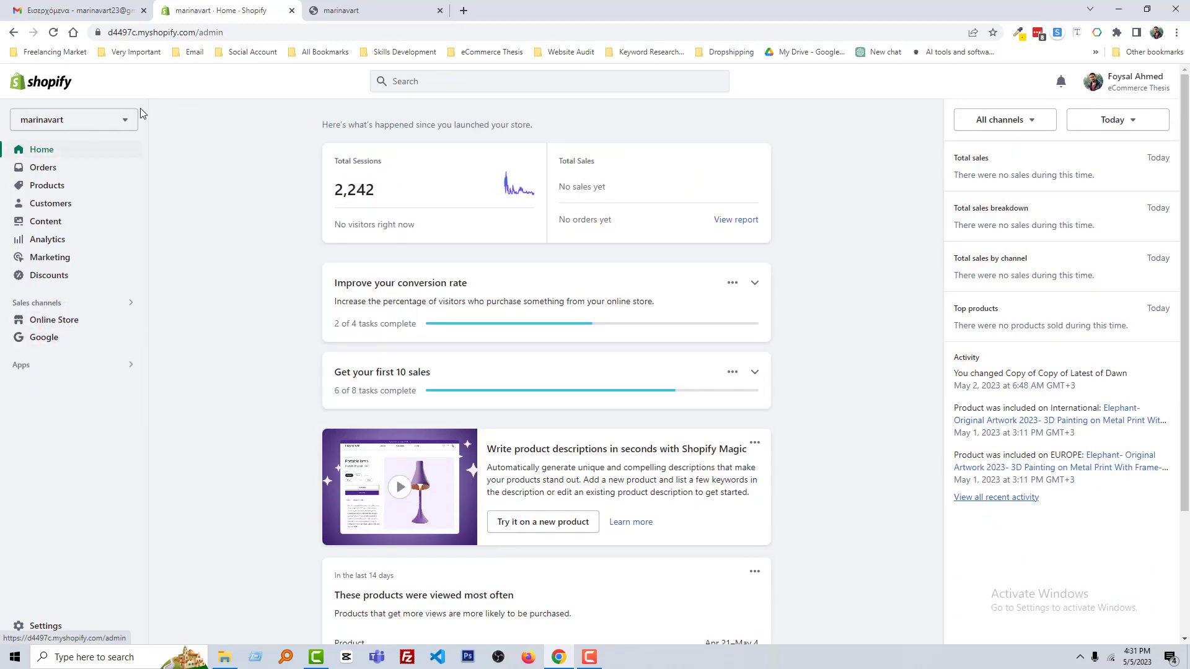
{"action": "left_click", "coordinate": [75, 321]}
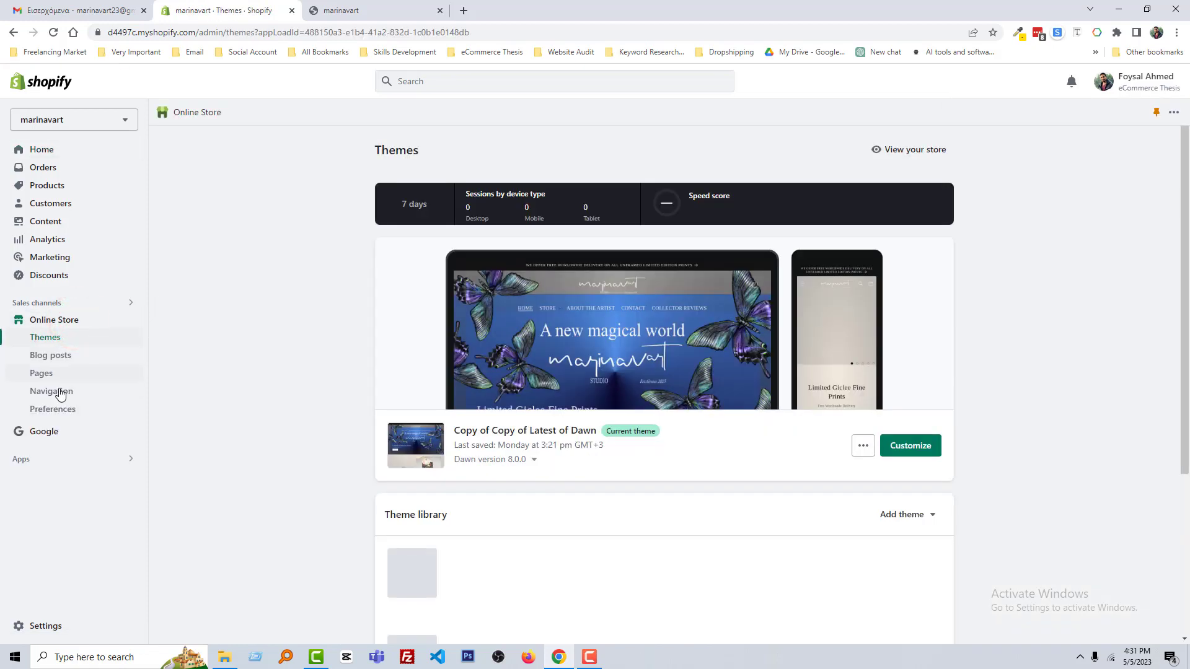
Step: Open Online Store Preferences, glance at the live storefront, and return to the empty homepage fields
{"action": "left_click", "coordinate": [84, 414]}
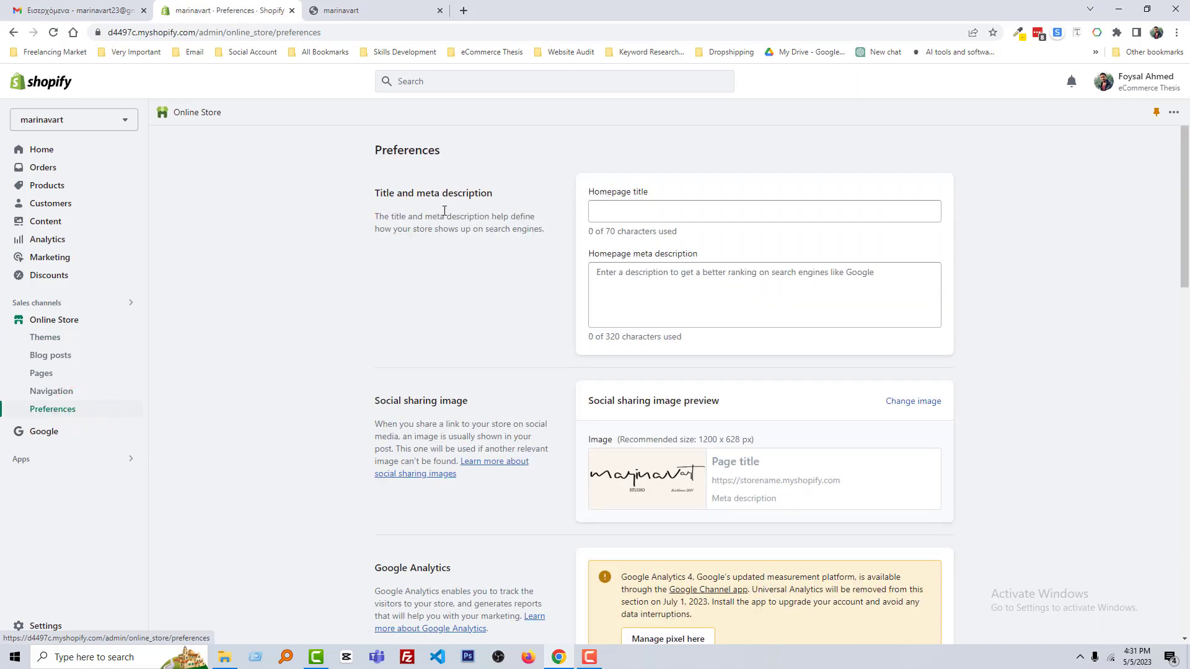
{"action": "scroll", "coordinate": [451, 336], "scroll_direction": "down", "scroll_amount": 13}
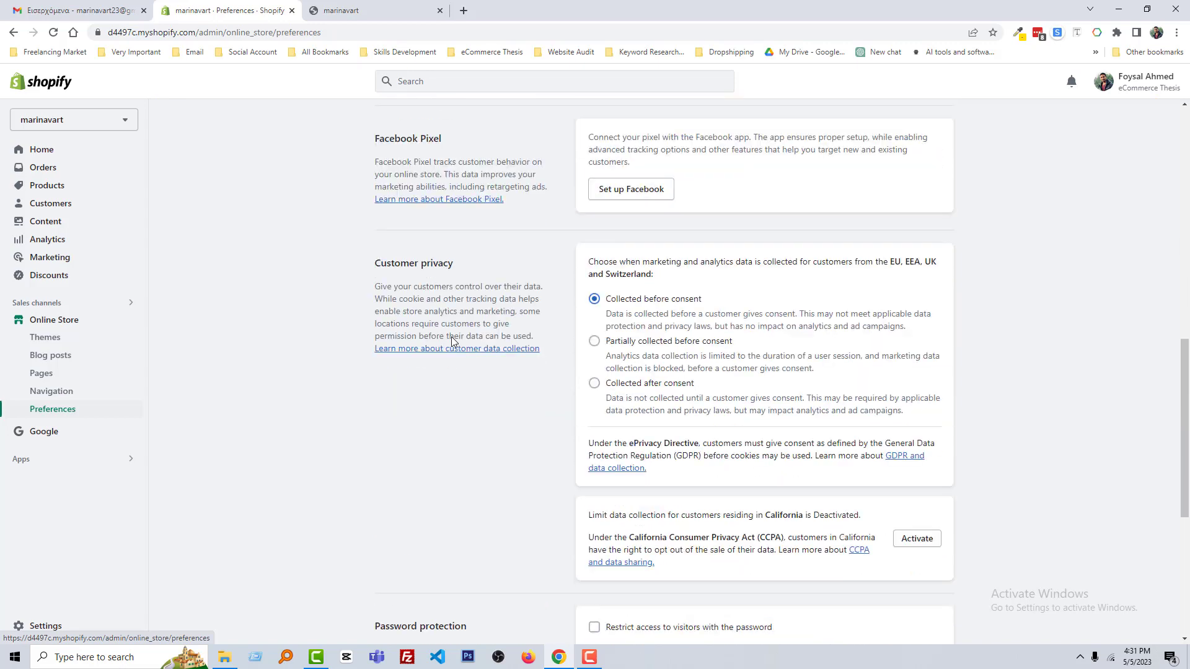
{"action": "scroll", "coordinate": [451, 336], "scroll_direction": "up", "scroll_amount": 13}
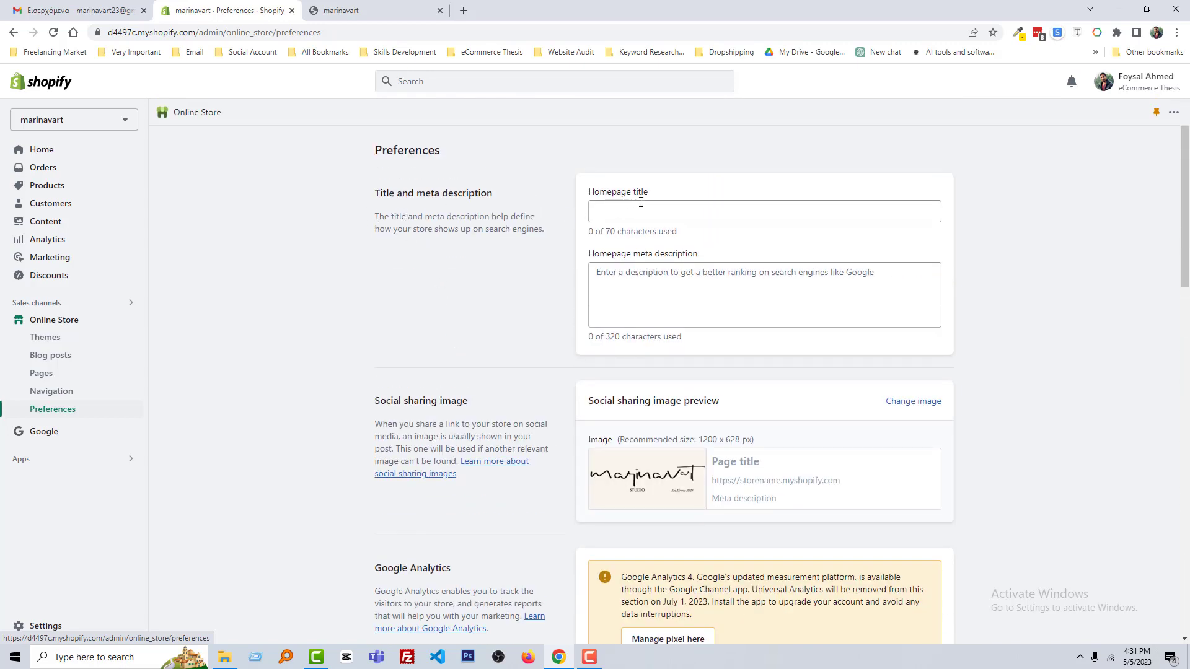
{"action": "left_click", "coordinate": [392, 12]}
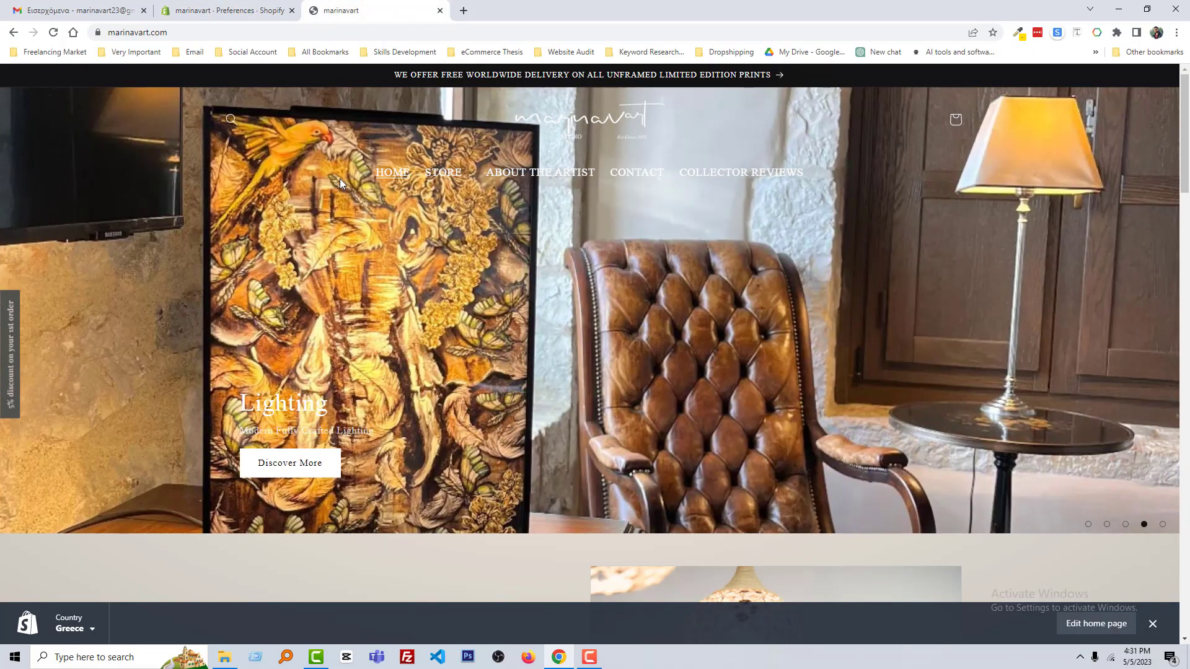
{"action": "key", "text": "ctrl+l"}
{"action": "key", "text": "ctrl+c"}
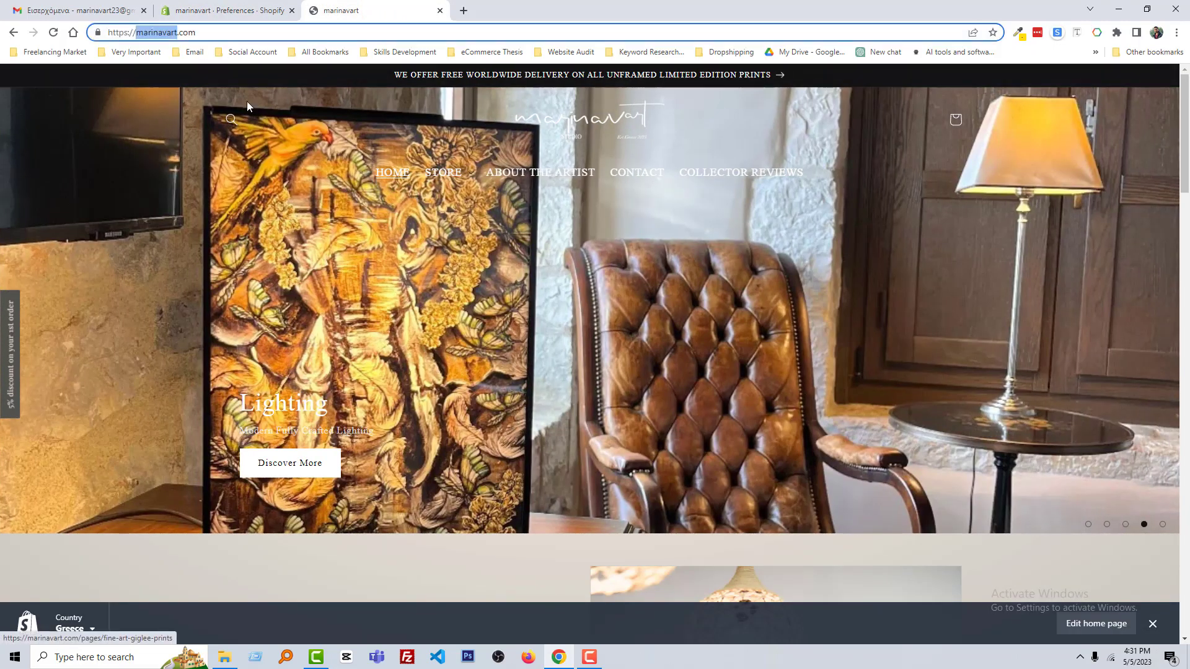
{"action": "scroll", "coordinate": [555, 260], "scroll_direction": "down", "scroll_amount": 5}
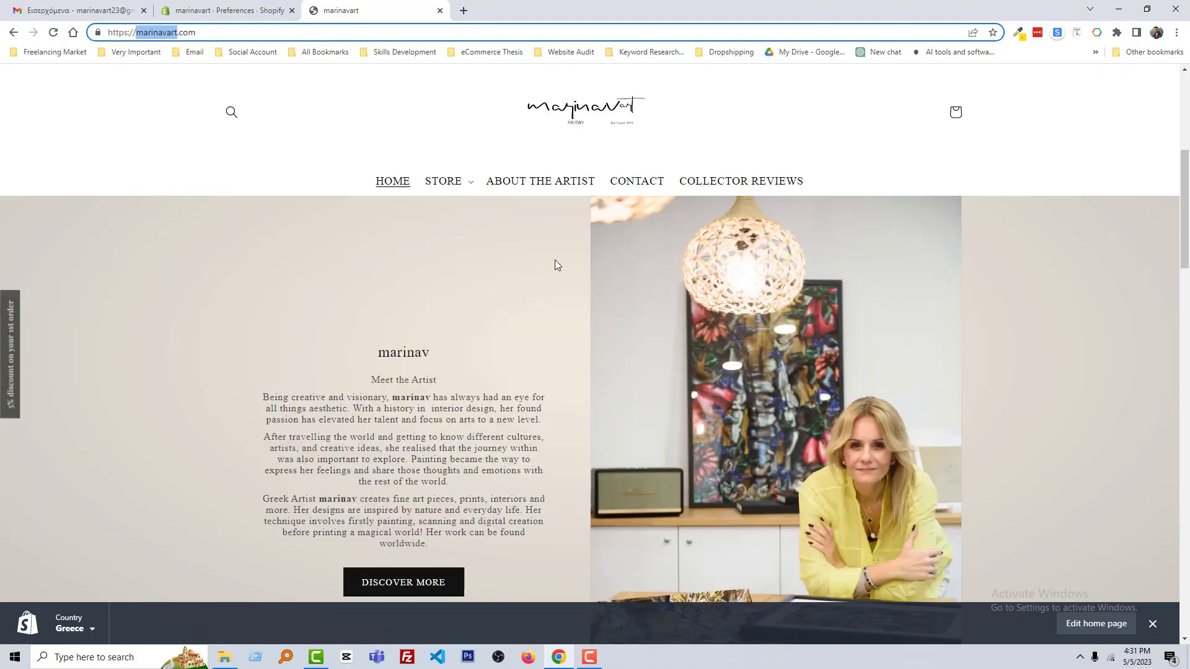
{"action": "left_click", "coordinate": [210, 10]}
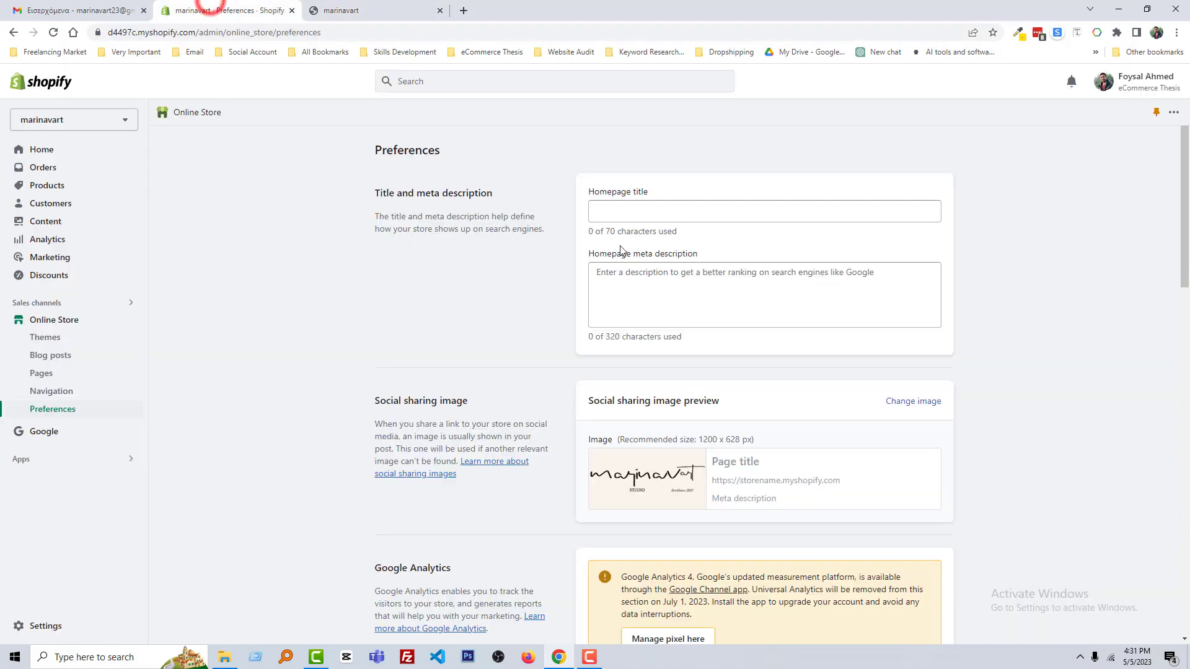
Step: Enter 'Marinavart Meet the Artist' as the homepage title, capitalising the M
{"action": "left_click", "coordinate": [622, 218]}
{"action": "key", "text": "ctrl+v"}
{"action": "left_click_drag", "start_coordinate": [604, 217], "coordinate": [593, 216]}
{"action": "type", "text": "M"}
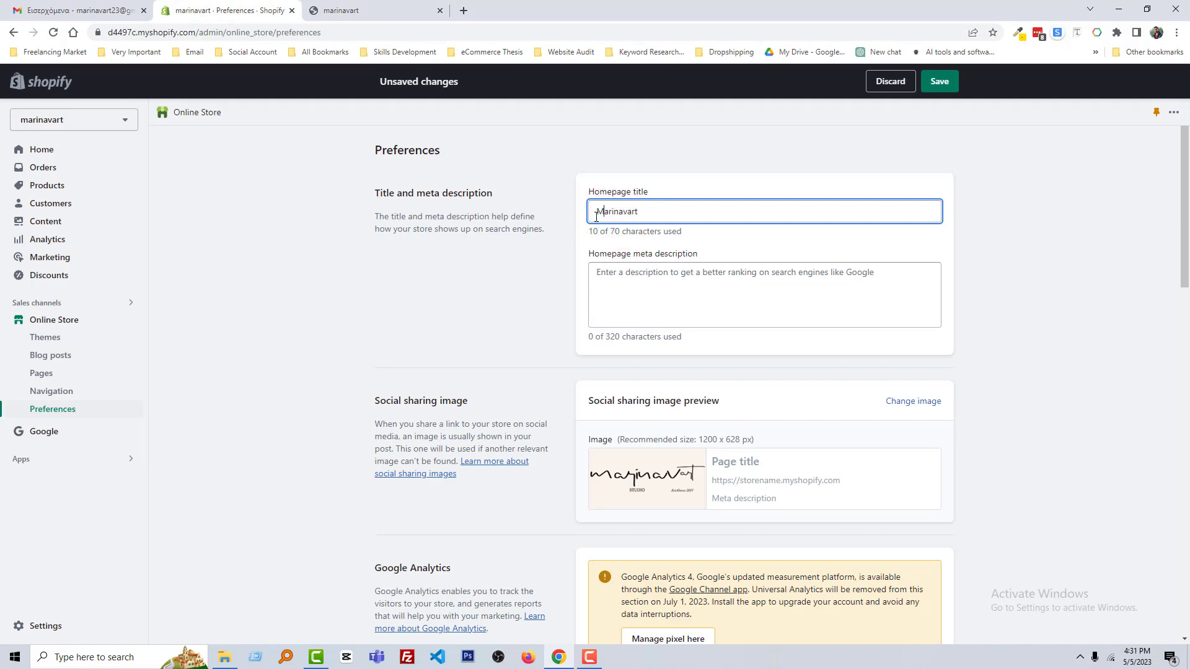
{"action": "key", "text": "End"}
{"action": "type", "text": "Meet the Artist"}
Step: Search 'art' on the online emoji keyboard site and copy the artist palette emoji
{"action": "left_click", "coordinate": [463, 10]}
{"action": "left_click", "coordinate": [1094, 52]}
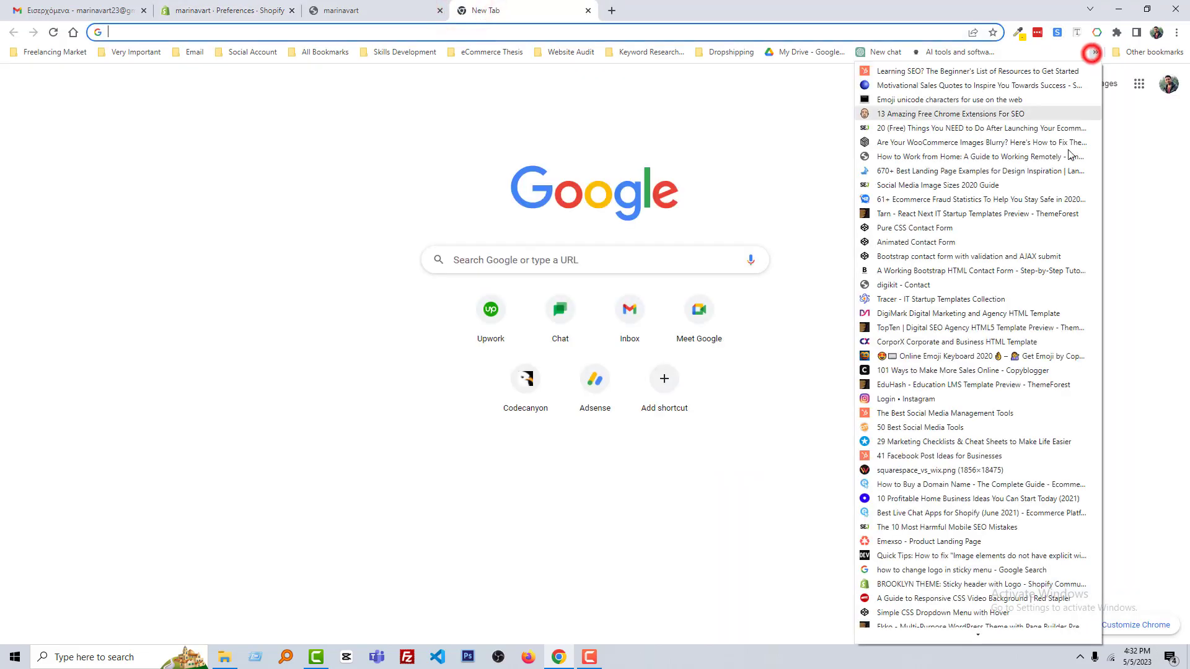
{"action": "left_click", "coordinate": [954, 356]}
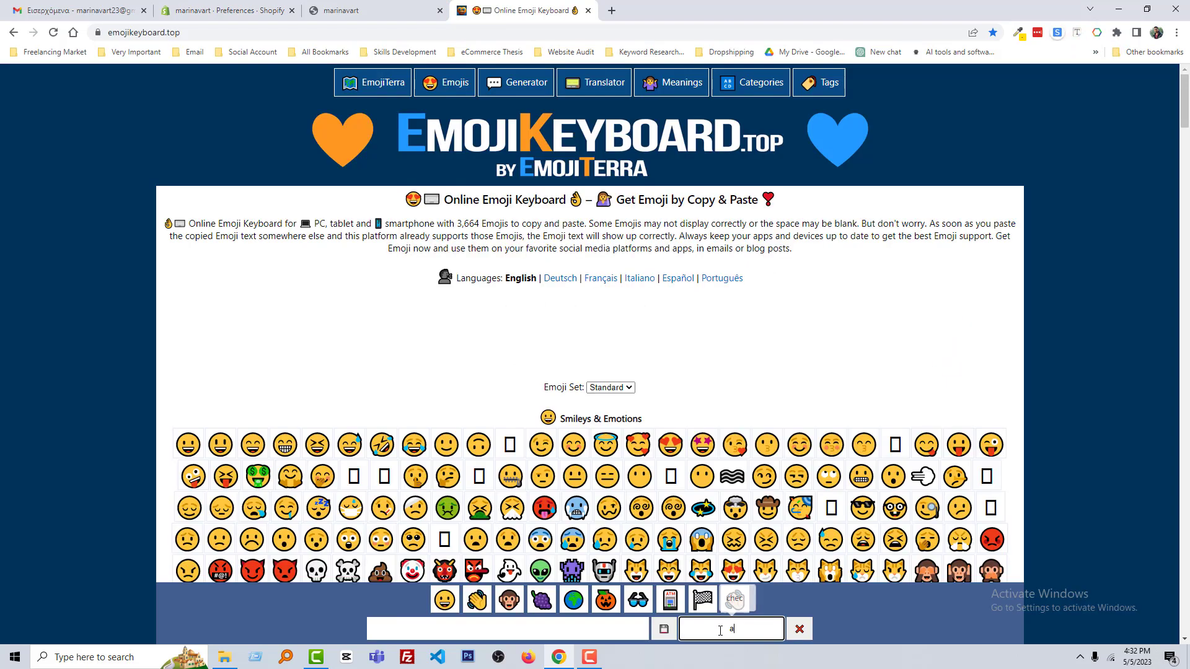
{"action": "left_click", "coordinate": [720, 629]}
{"action": "type", "text": "art"}
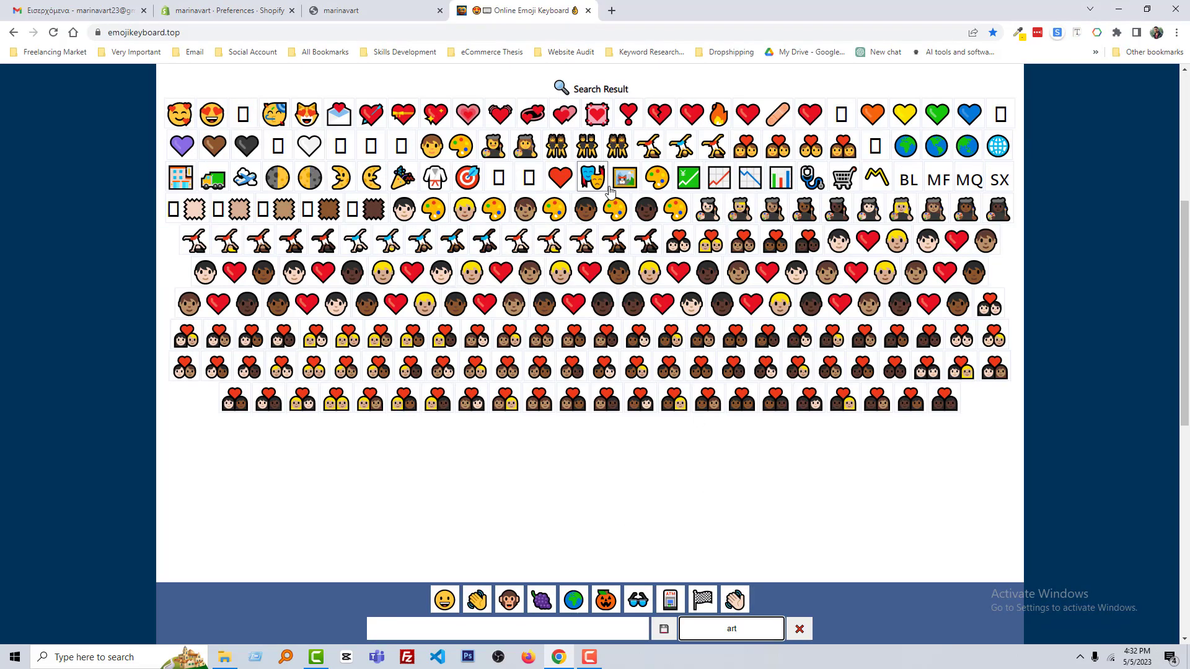
{"action": "left_click", "coordinate": [657, 181]}
{"action": "left_click", "coordinate": [389, 632]}
{"action": "key", "text": "ctrl+a"}
{"action": "key", "text": "ctrl+c"}
Step: Paste the palette emoji into the homepage title after Marinavart
{"action": "key", "text": "ctrl+shift+Tab"}
{"action": "key", "text": "ctrl+shift+Tab"}
{"action": "key", "text": "ctrl+v"}
{"action": "left_click", "coordinate": [729, 216]}
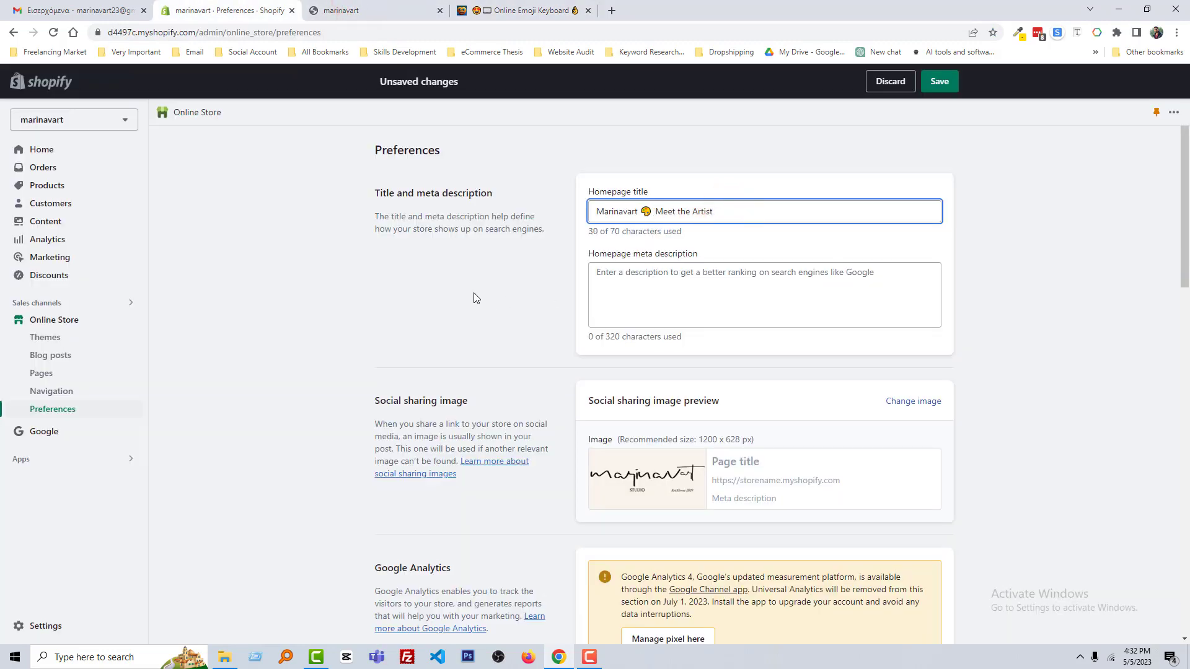
{"action": "left_click", "coordinate": [514, 303]}
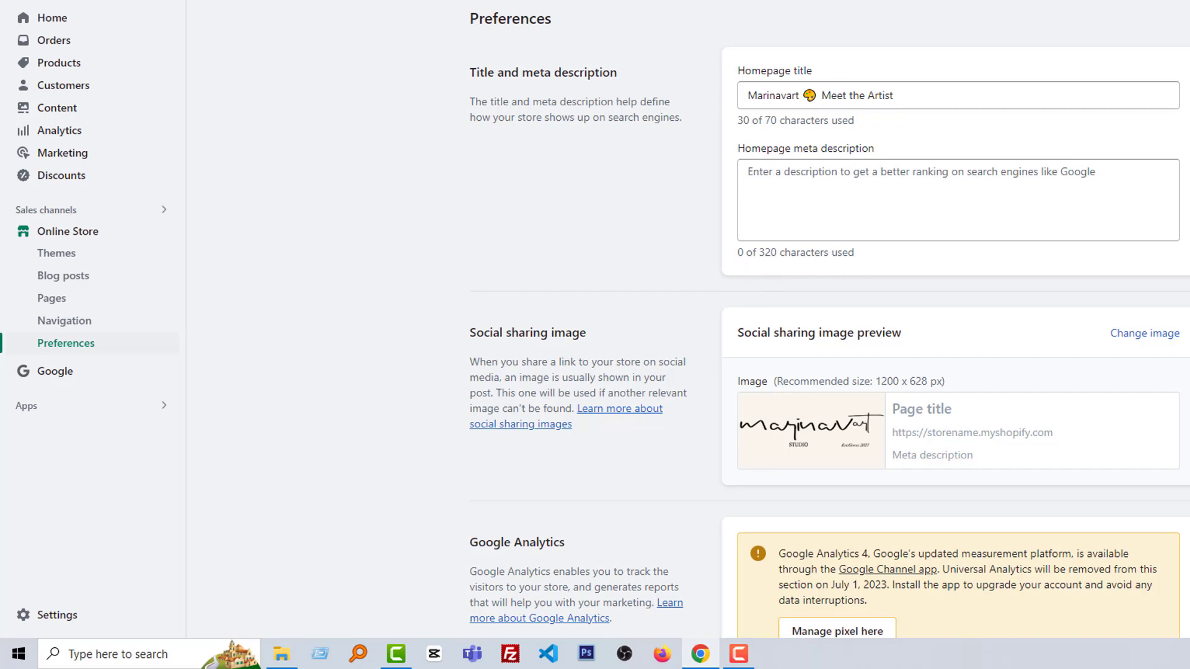
Step: Copy the About the Artist intro paragraph into the homepage meta description (117 characters)
{"action": "key", "text": "ctrl+Tab"}
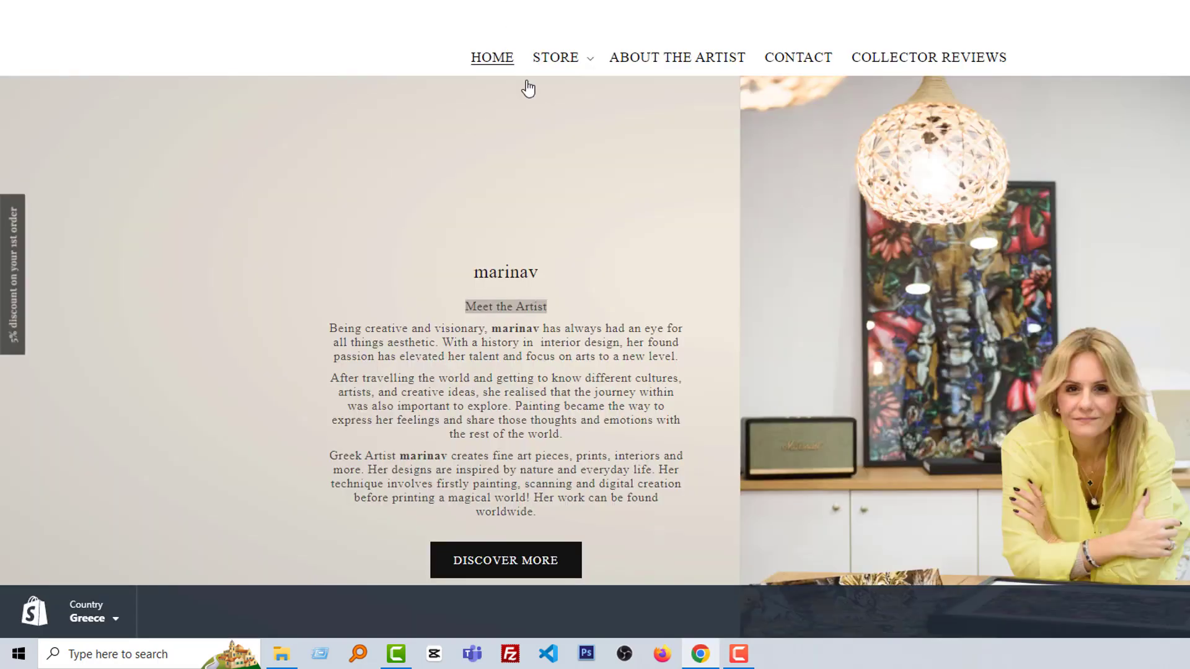
{"action": "left_click", "coordinate": [645, 65]}
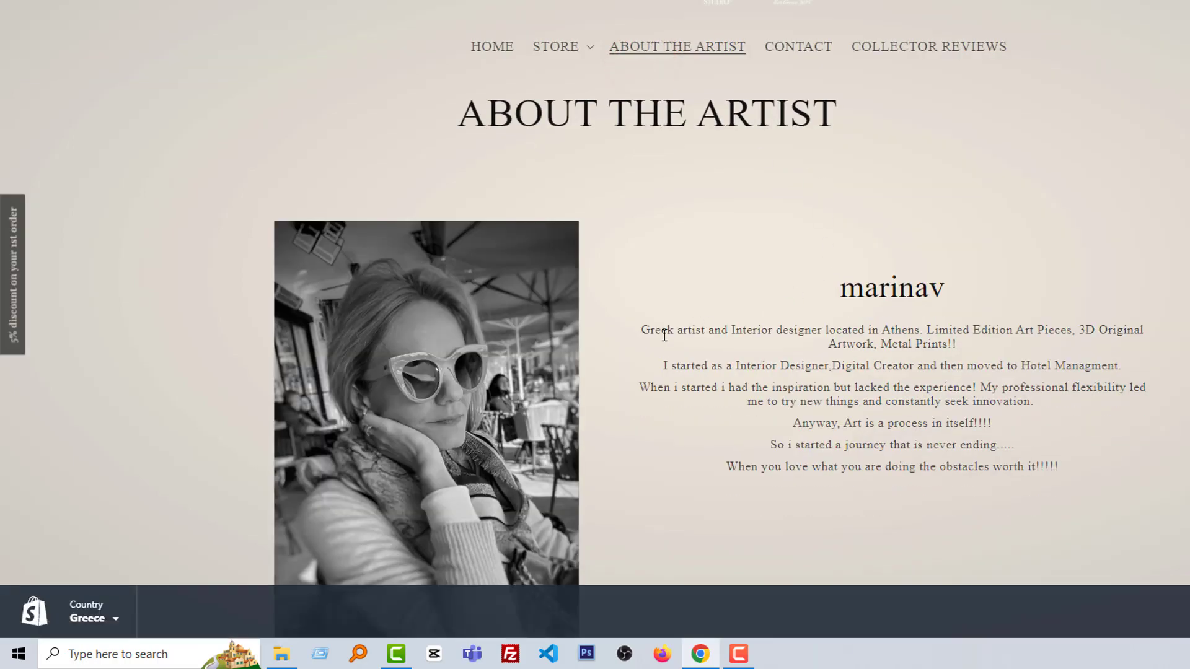
{"action": "left_click", "coordinate": [637, 330]}
{"action": "left_click", "coordinate": [1072, 233]}
{"action": "key", "text": "ctrl+Tab"}
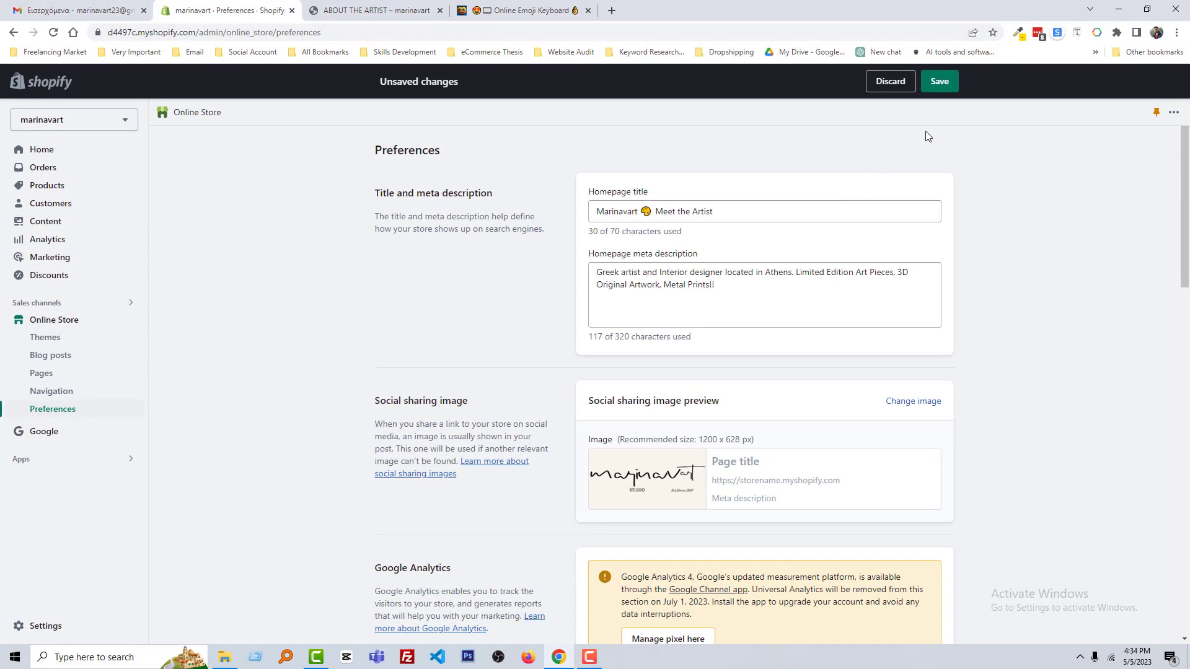
Step: Save the homepage title and meta description, then go back to the Home dashboard
{"action": "left_click", "coordinate": [940, 86]}
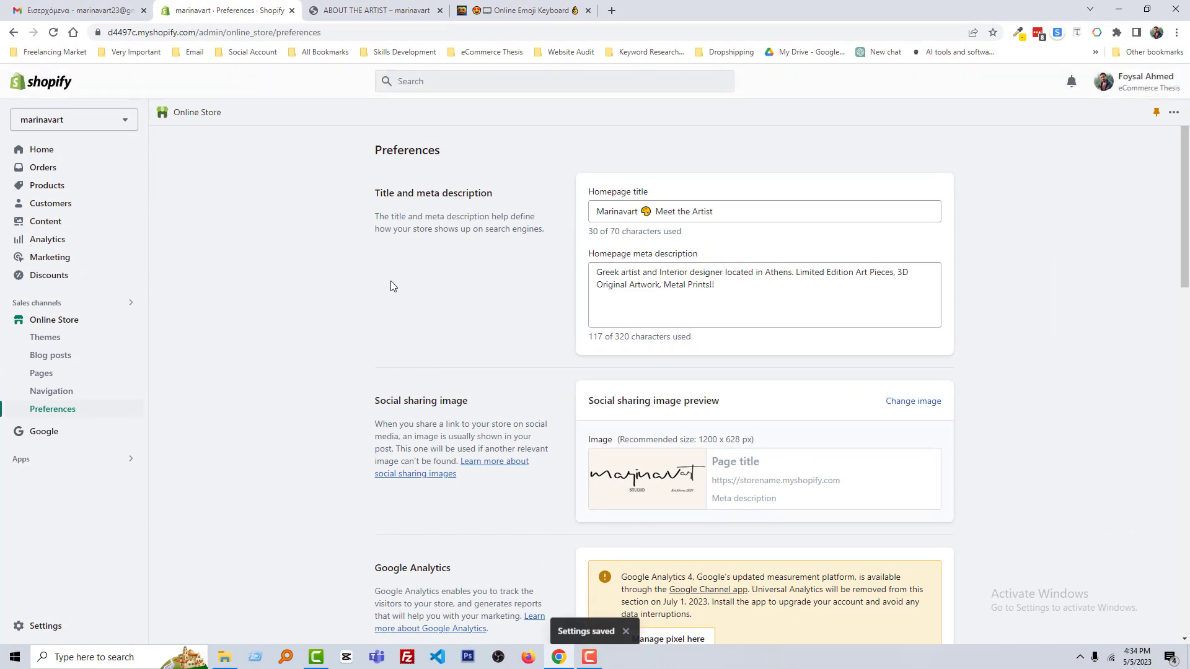
{"action": "scroll", "coordinate": [577, 248], "scroll_direction": "down", "scroll_amount": 7}
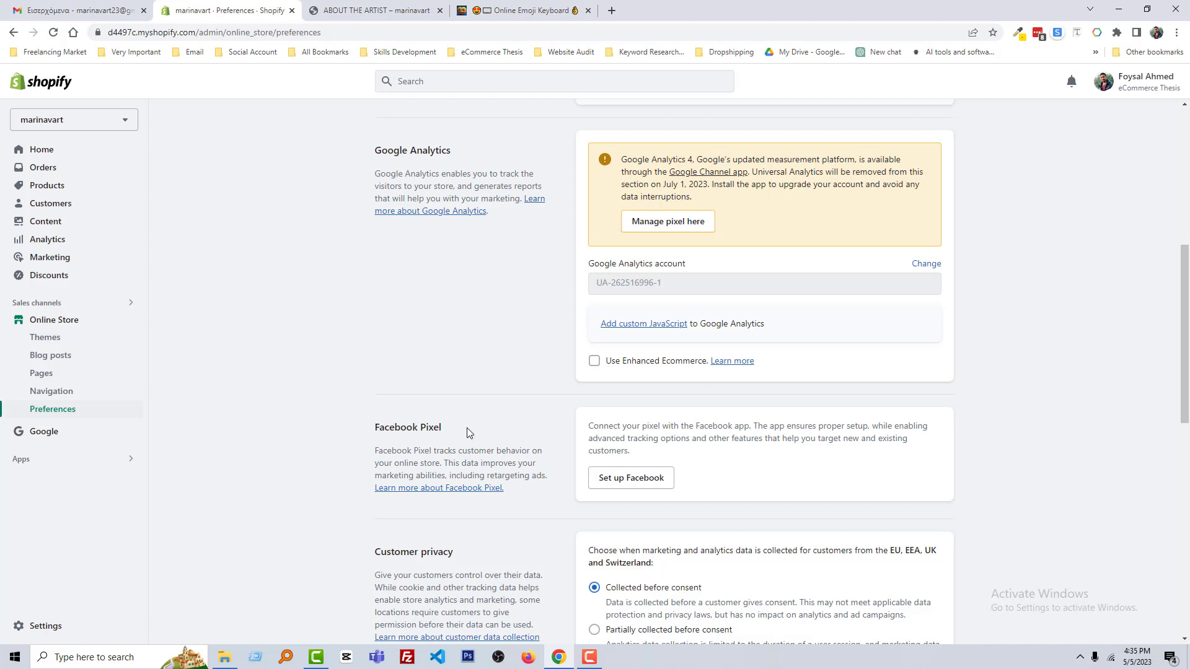
{"action": "scroll", "coordinate": [468, 431], "scroll_direction": "down", "scroll_amount": 3}
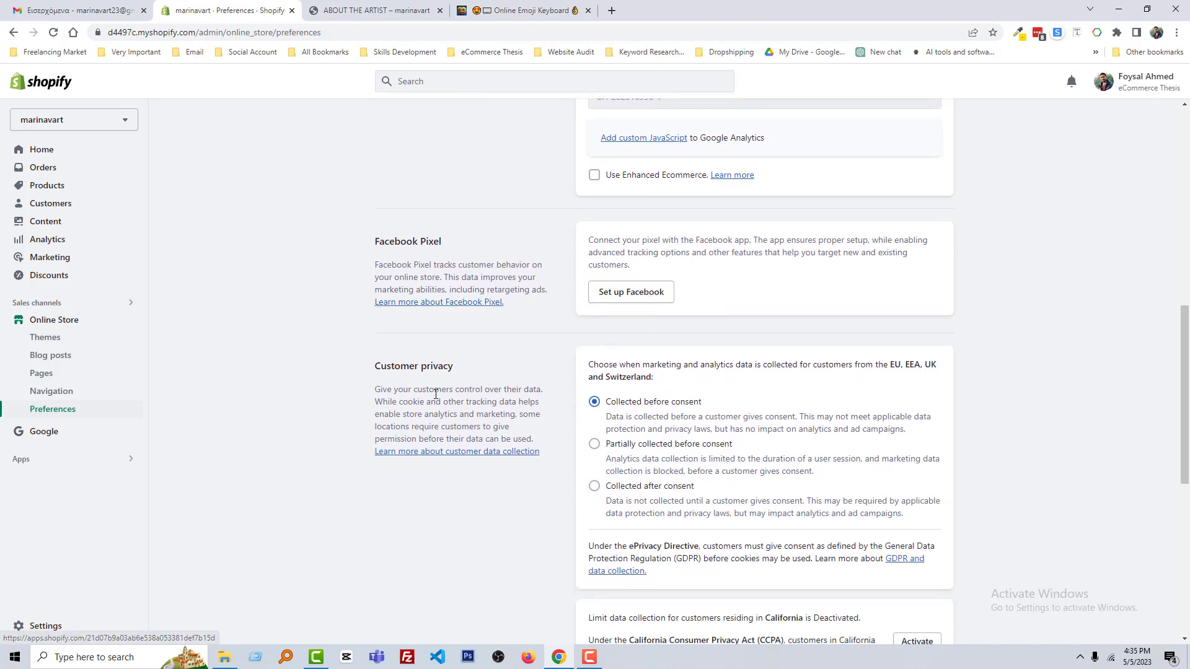
{"action": "scroll", "coordinate": [463, 343], "scroll_direction": "up", "scroll_amount": 10}
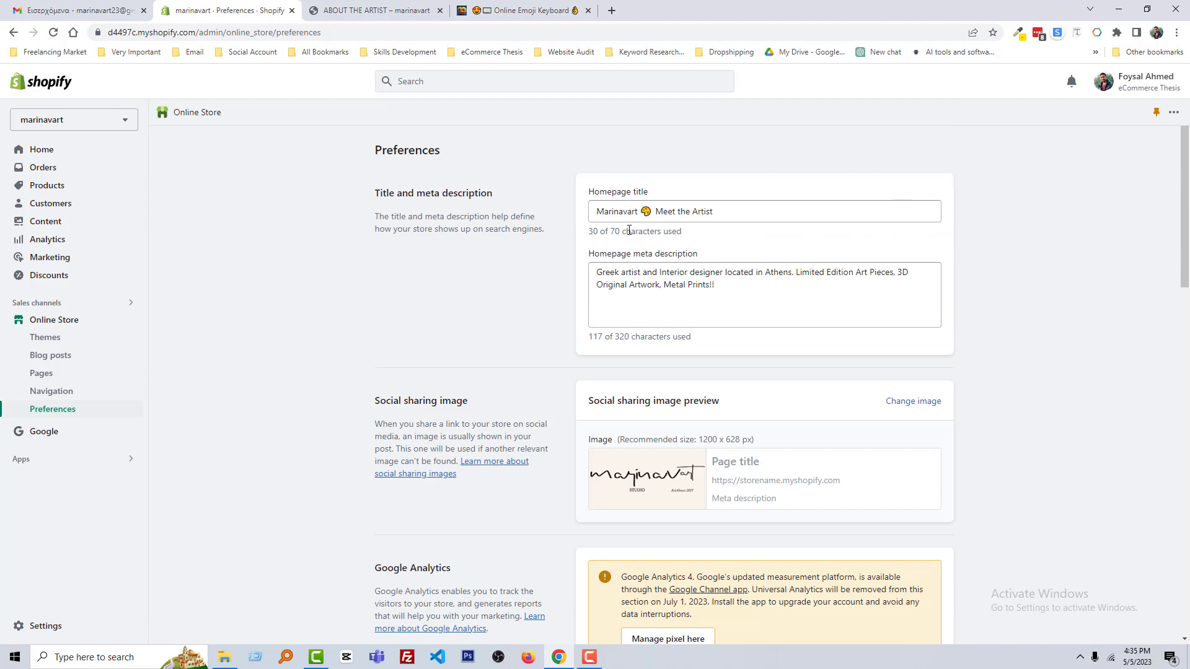
{"action": "left_click", "coordinate": [86, 152]}
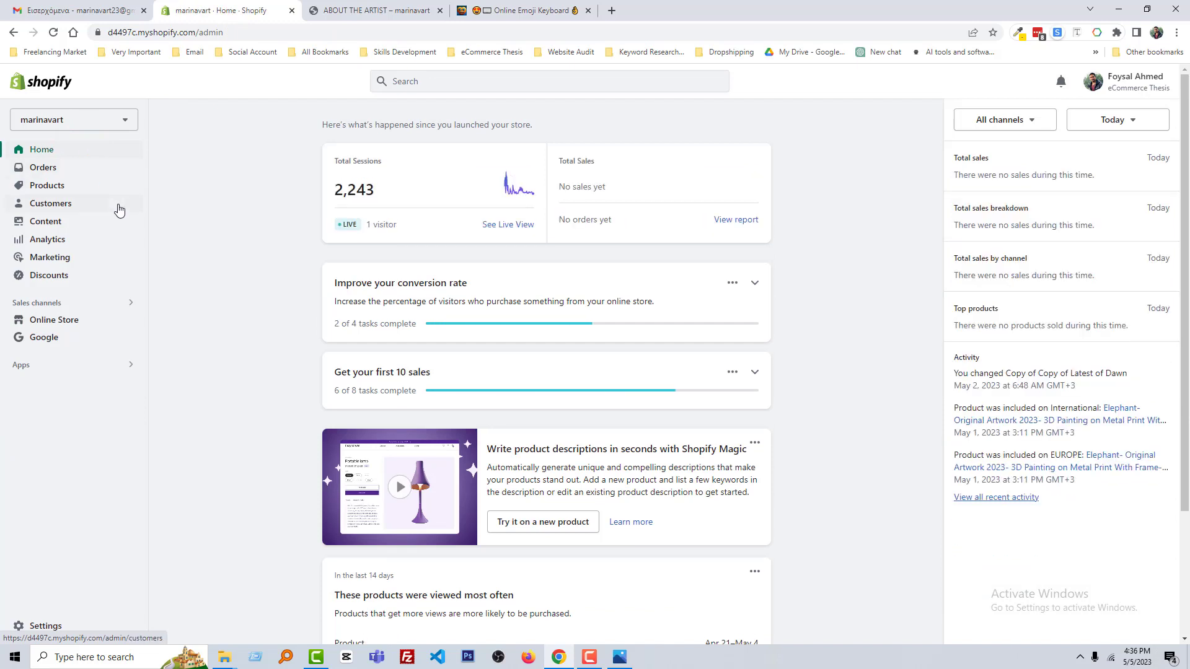
Step: Go to Online Store > Pages and open the ABOUT THE ARTIST page editor
{"action": "left_click", "coordinate": [79, 321]}
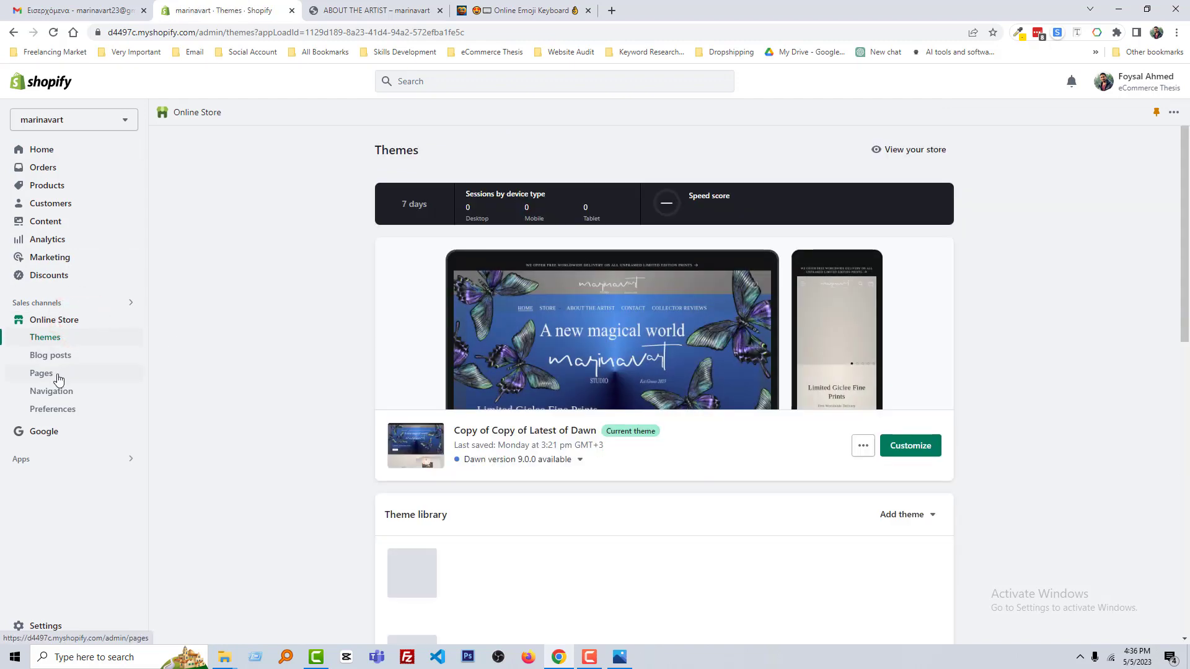
{"action": "left_click", "coordinate": [57, 373]}
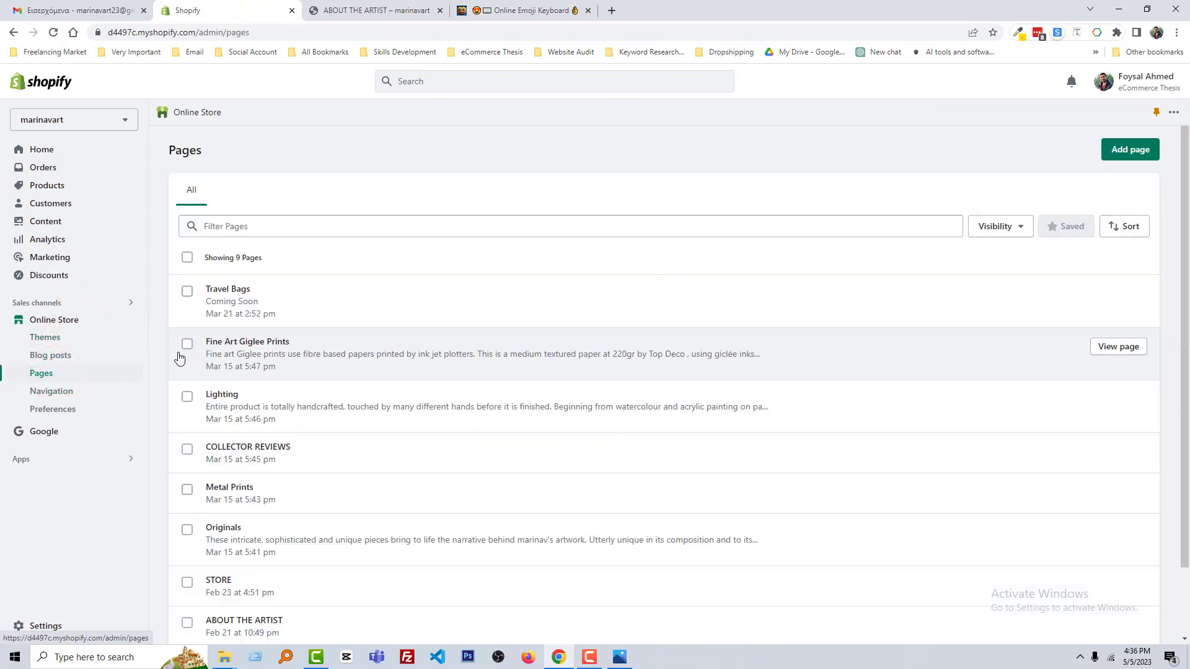
{"action": "scroll", "coordinate": [428, 340], "scroll_direction": "down", "scroll_amount": 2}
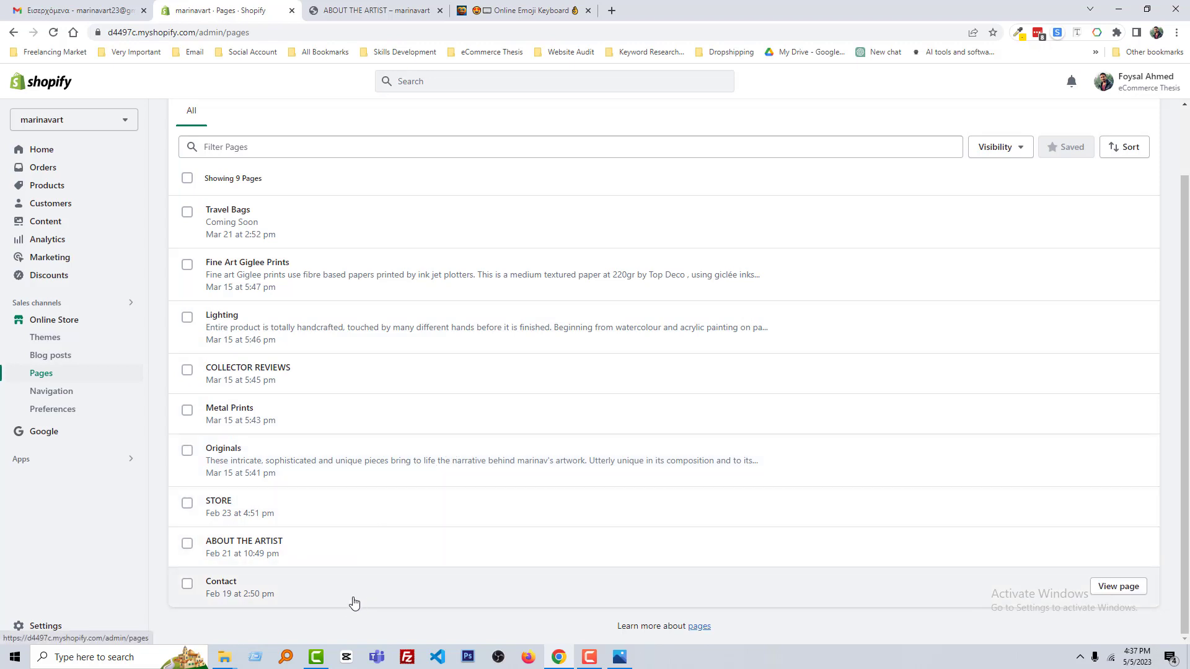
{"action": "left_click", "coordinate": [338, 553]}
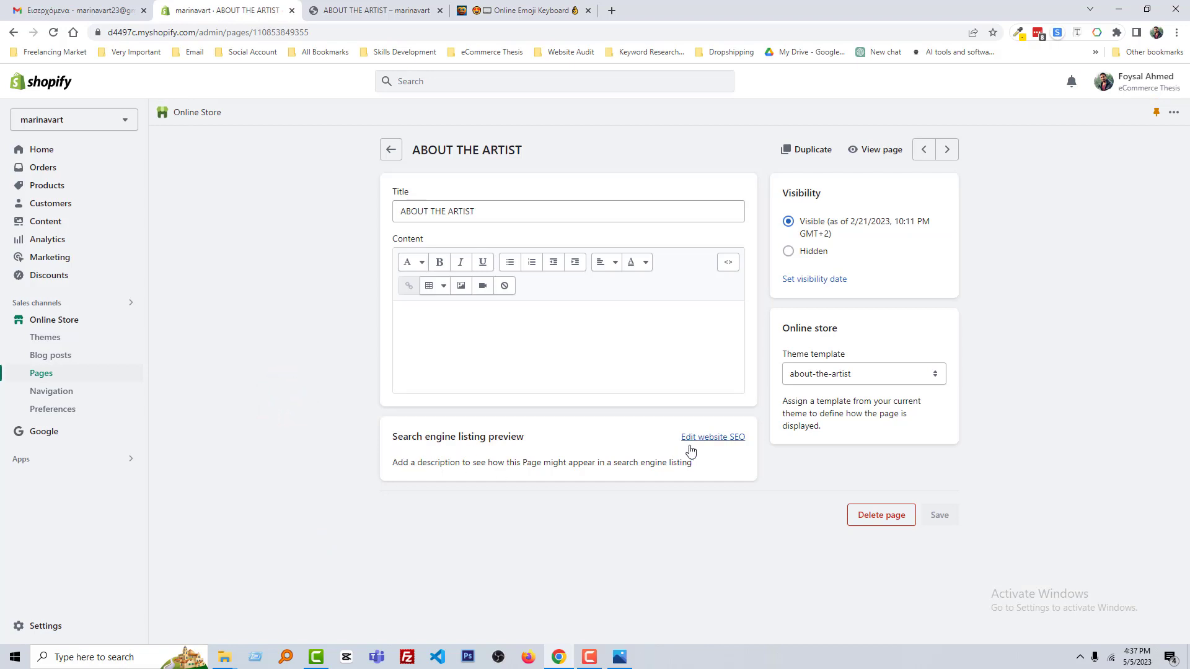
Step: Copy the artist bio from the live About the Artist page into the SEO Description
{"action": "left_click", "coordinate": [720, 439]}
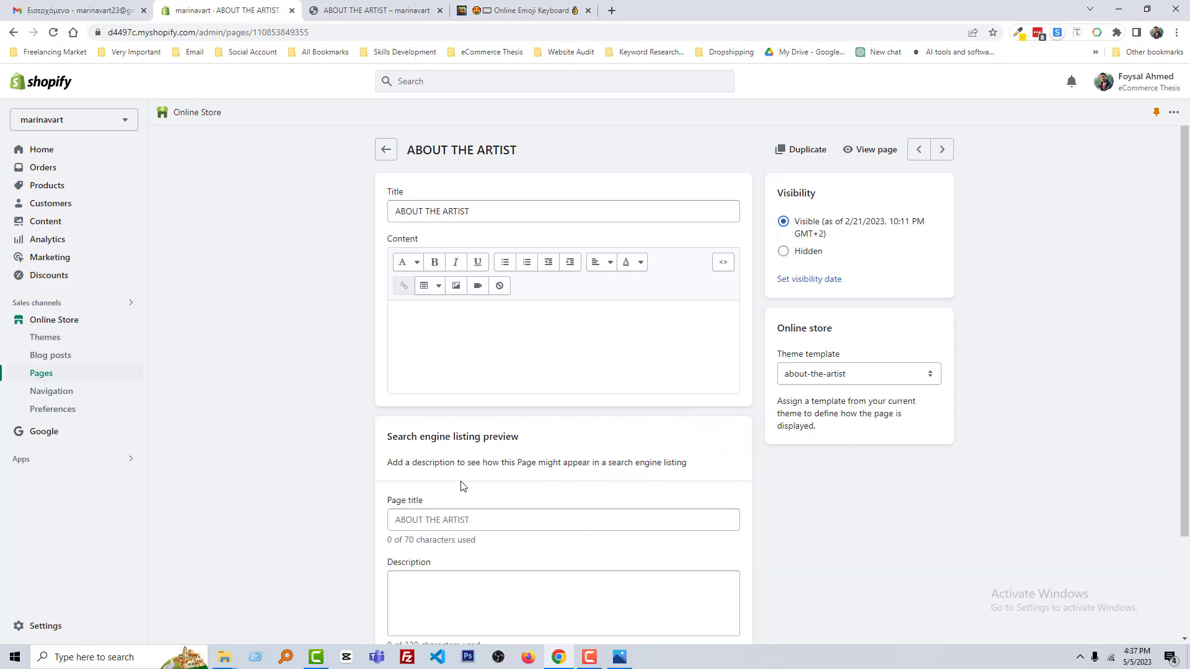
{"action": "left_click_drag", "start_coordinate": [537, 150], "coordinate": [434, 519]}
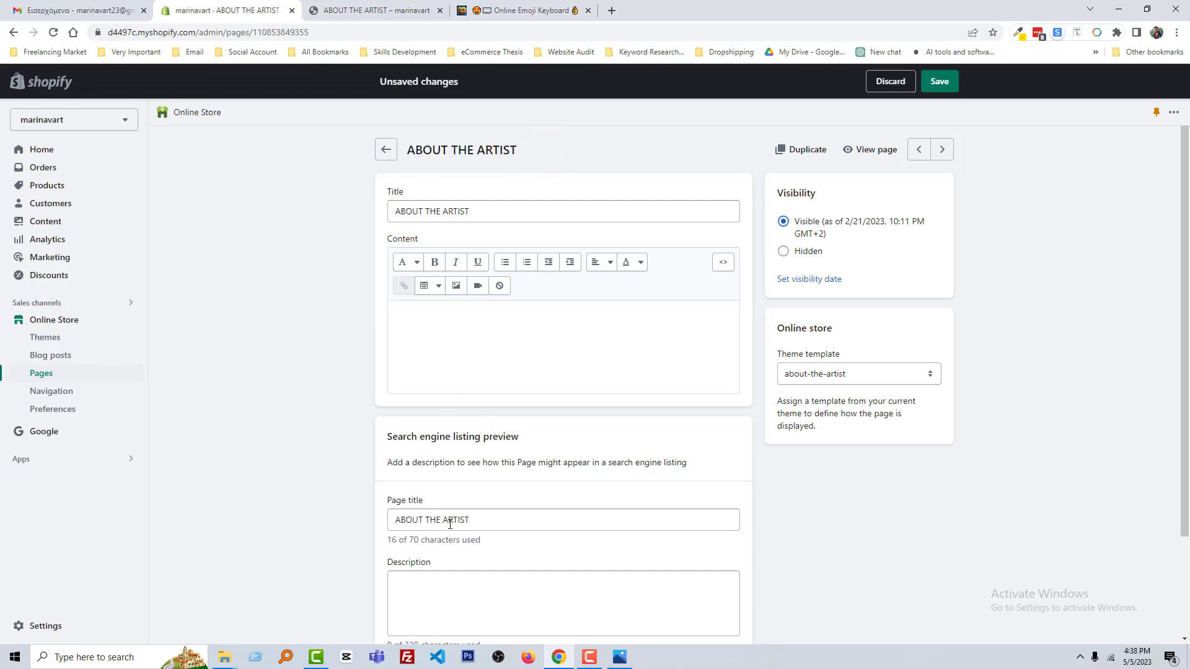
{"action": "left_click", "coordinate": [413, 16]}
{"action": "key", "text": "ctrl+c"}
{"action": "left_click", "coordinate": [261, 10]}
{"action": "left_click", "coordinate": [458, 490]}
{"action": "key", "text": "ctrl+v"}
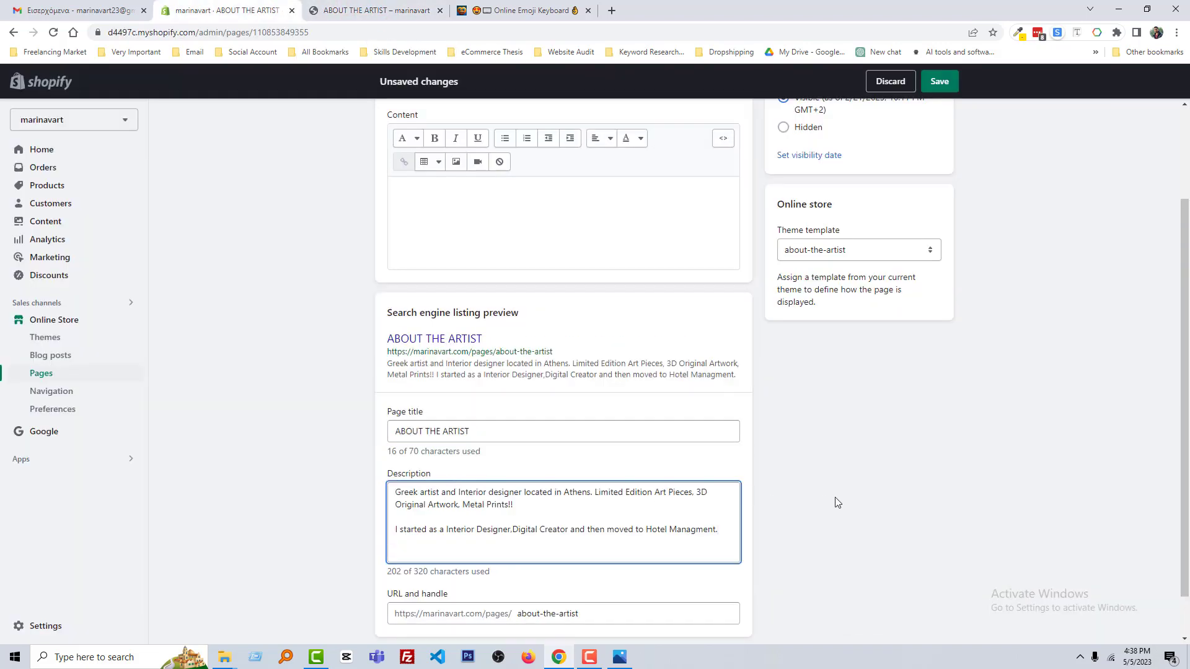
Step: Join the two description paragraphs into a single 201-character line
{"action": "scroll", "coordinate": [768, 515], "scroll_direction": "down", "scroll_amount": 1}
{"action": "left_click", "coordinate": [810, 490]}
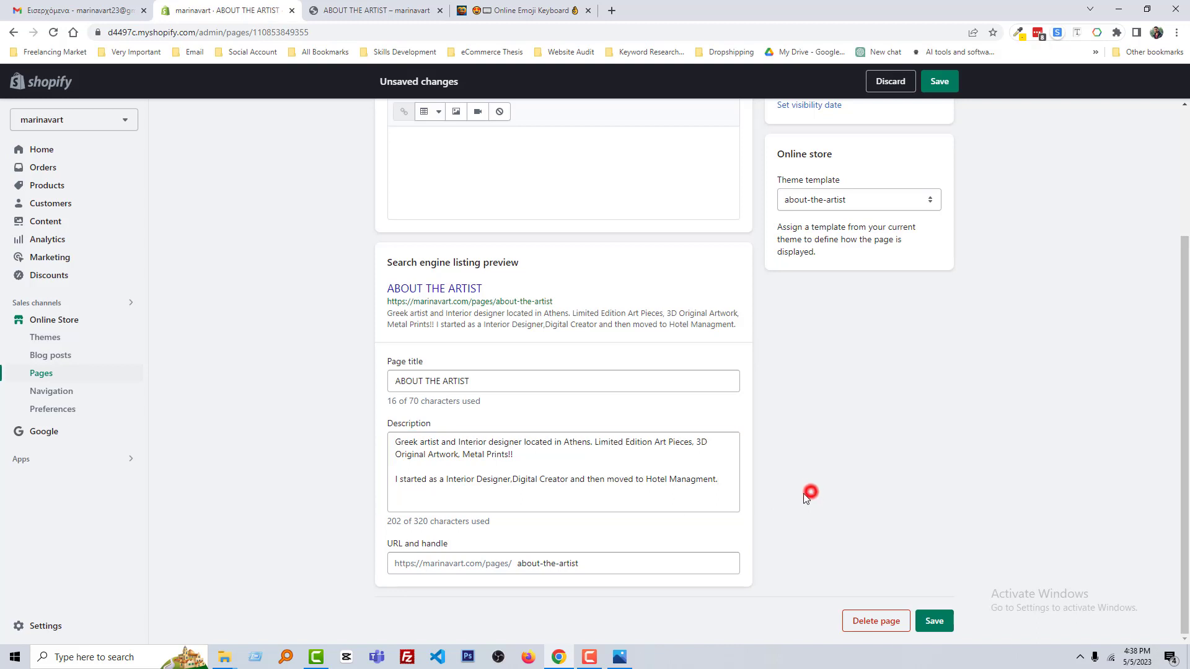
{"action": "left_click", "coordinate": [409, 485]}
{"action": "left_click", "coordinate": [398, 482]}
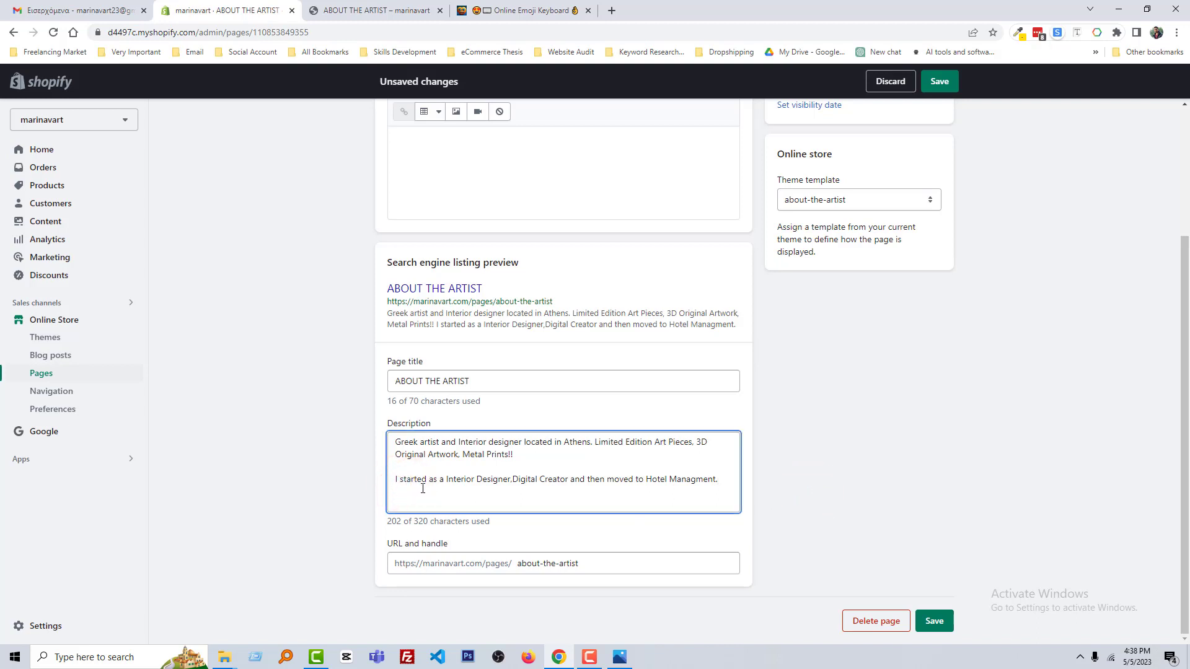
{"action": "key", "text": "BackSpace"}
{"action": "key", "text": "BackSpace"}
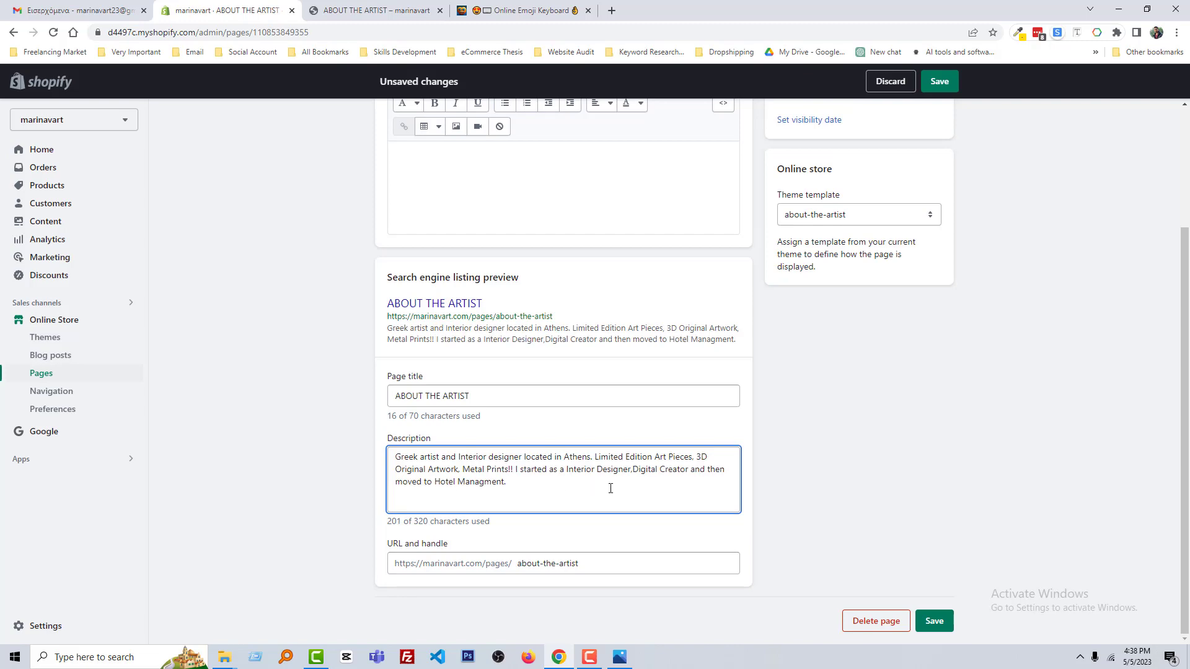
{"action": "left_click", "coordinate": [778, 544]}
Step: Save the ABOUT THE ARTIST SEO changes and return to the Pages list
{"action": "scroll", "coordinate": [723, 520], "scroll_direction": "up", "scroll_amount": 2}
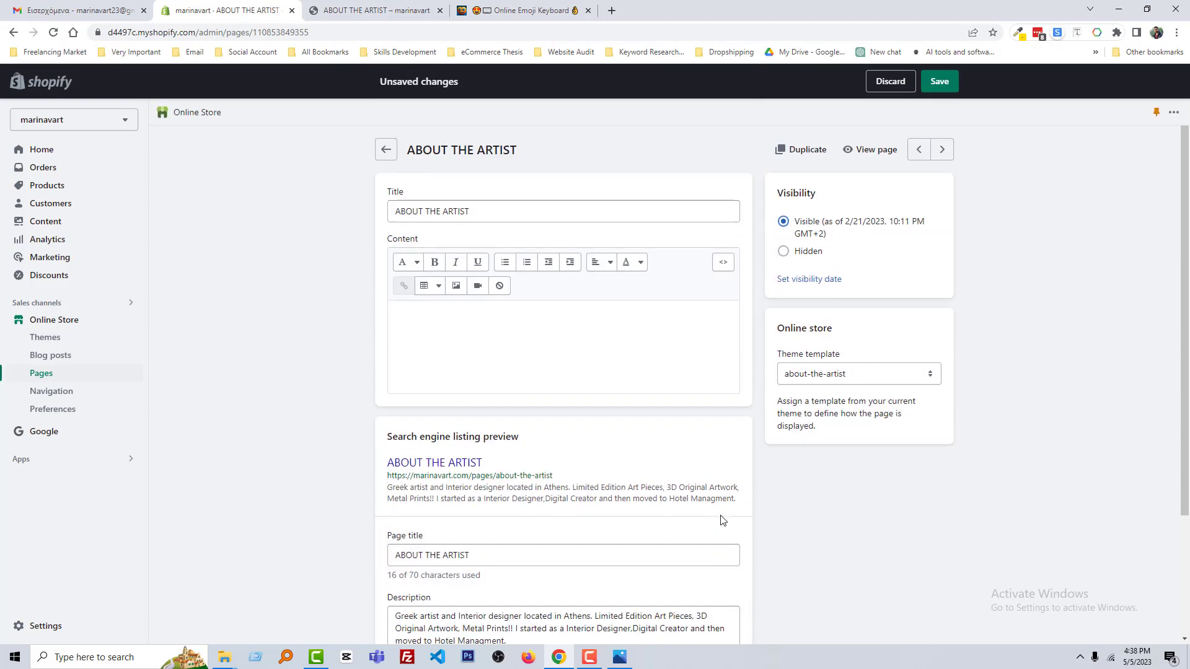
{"action": "scroll", "coordinate": [722, 521], "scroll_direction": "down", "scroll_amount": 2}
{"action": "left_click", "coordinate": [934, 621]}
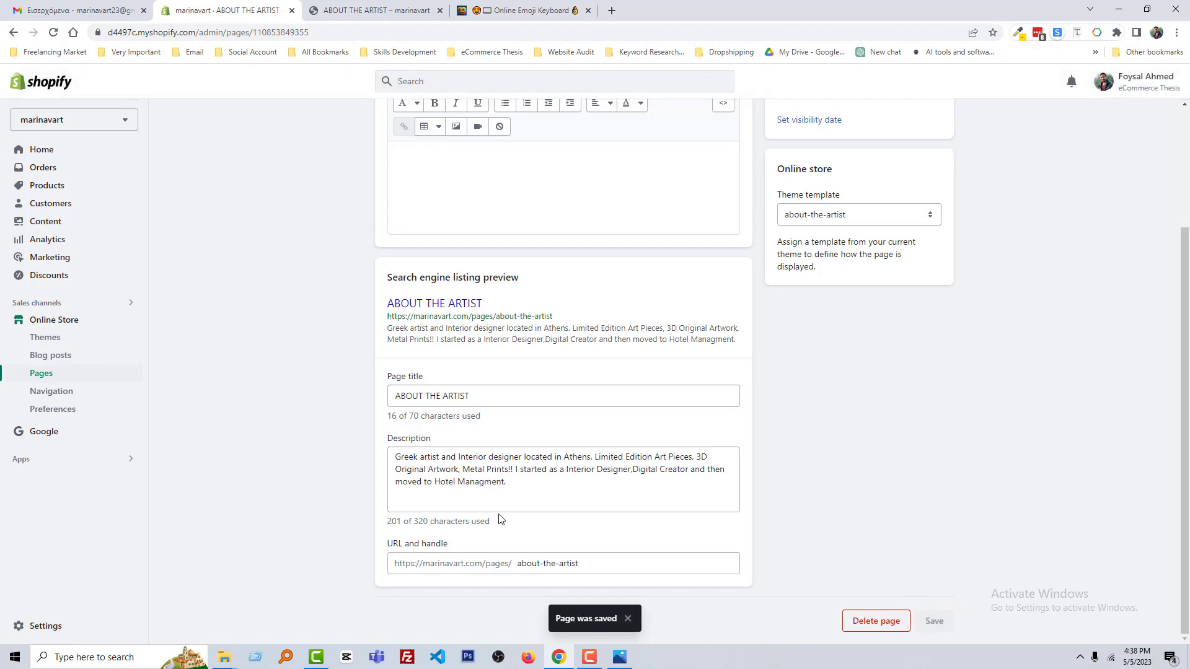
{"action": "scroll", "coordinate": [279, 434], "scroll_direction": "up", "scroll_amount": 3}
{"action": "left_click", "coordinate": [41, 372]}
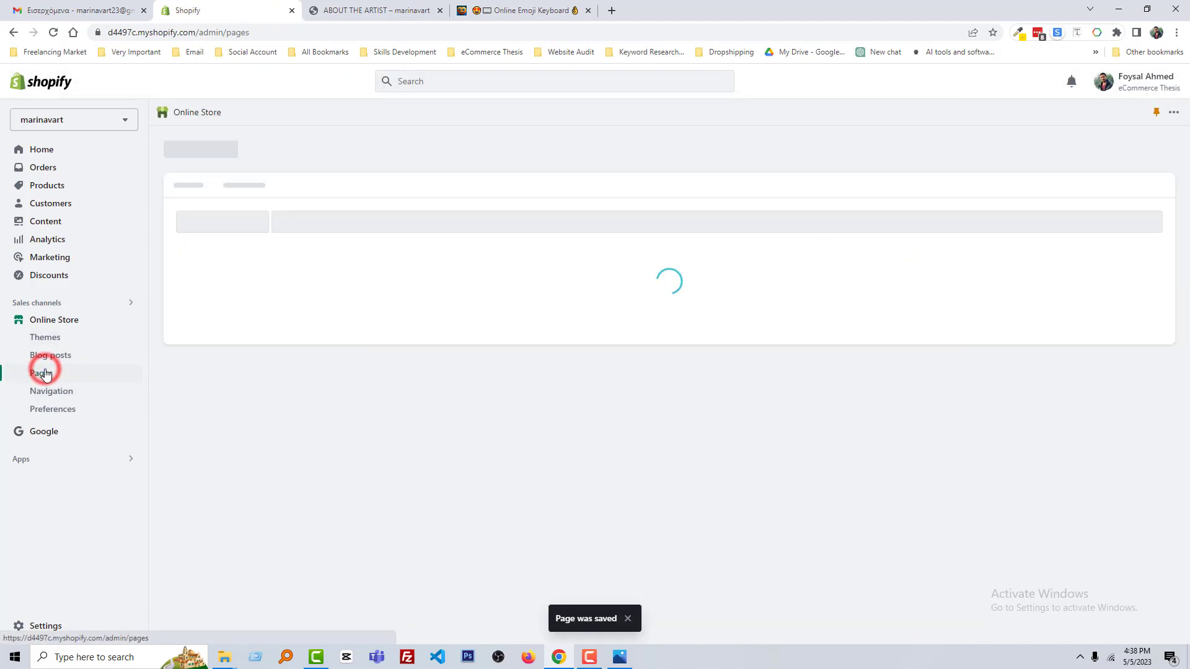
Step: Open the Contact page editor, preview it on the live store, then open a blank browser tab
{"action": "left_click", "coordinate": [321, 582]}
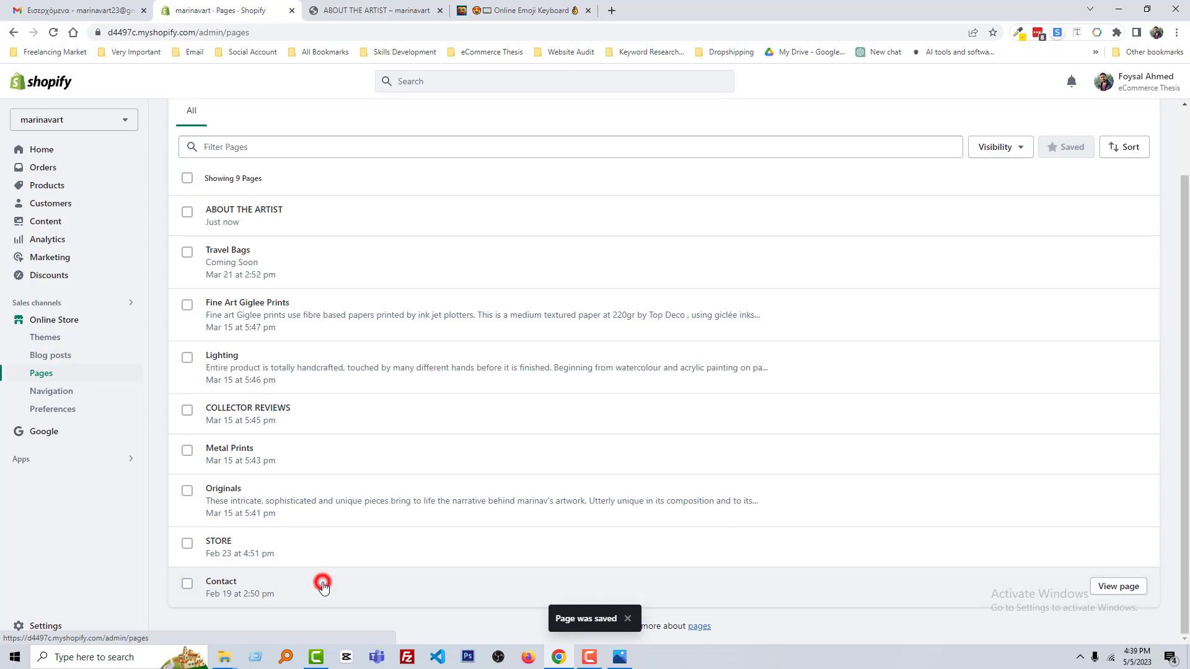
{"action": "left_click", "coordinate": [880, 149]}
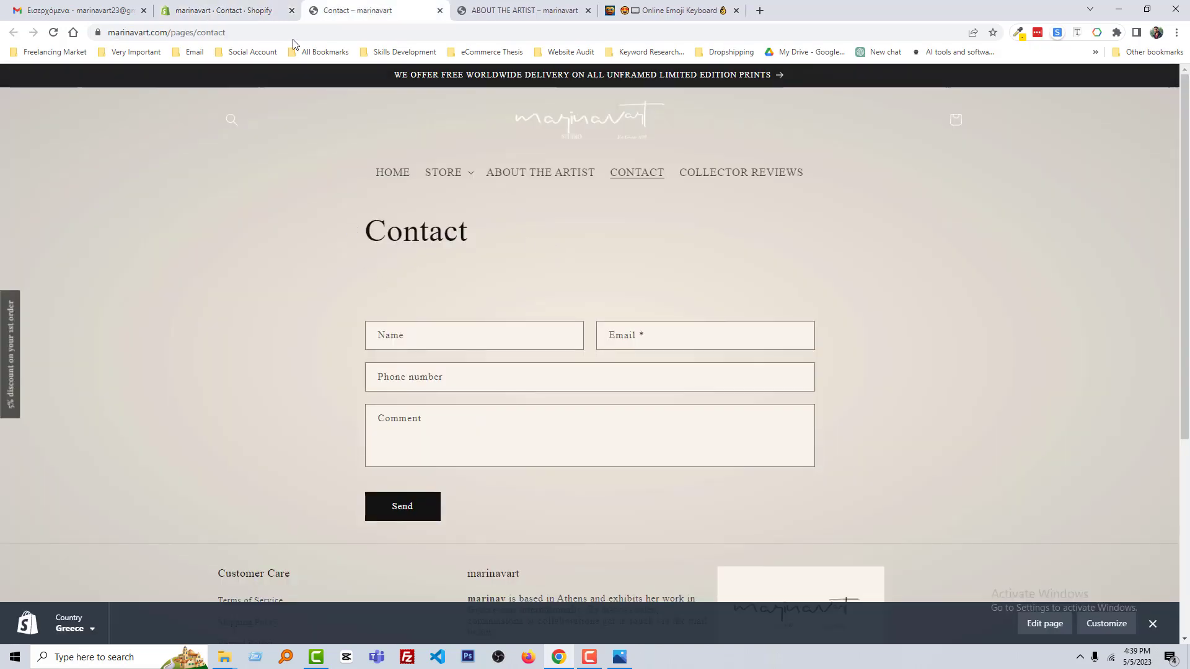
{"action": "left_click", "coordinate": [247, 6]}
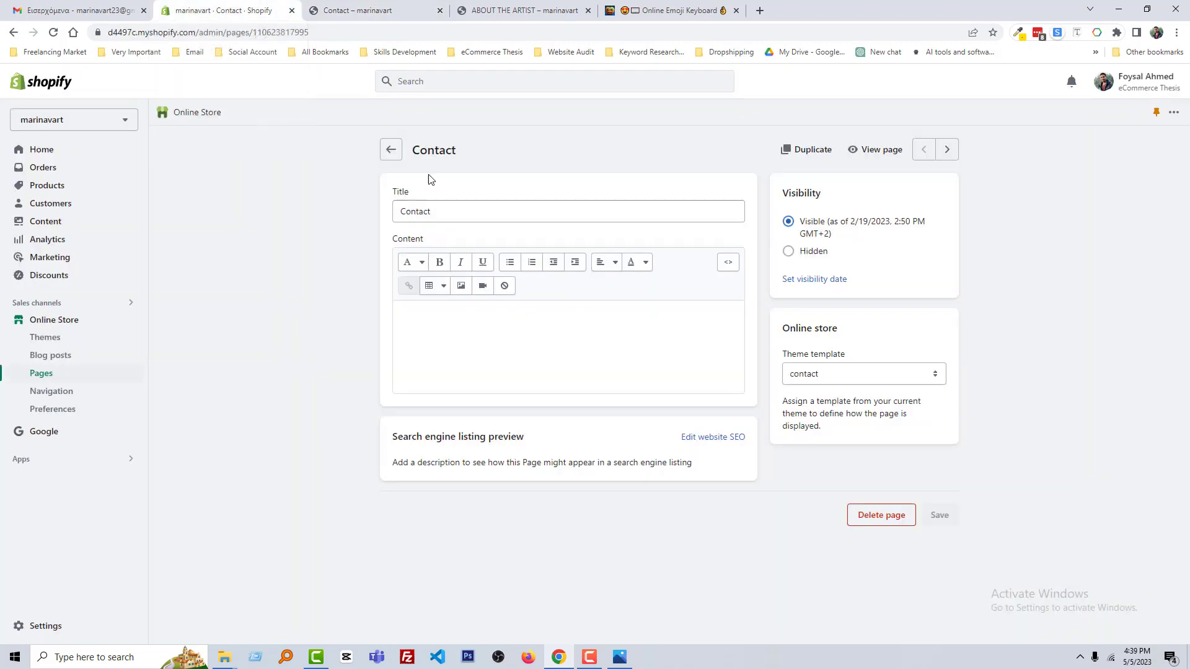
{"action": "left_click", "coordinate": [432, 152]}
{"action": "left_click", "coordinate": [760, 11]}
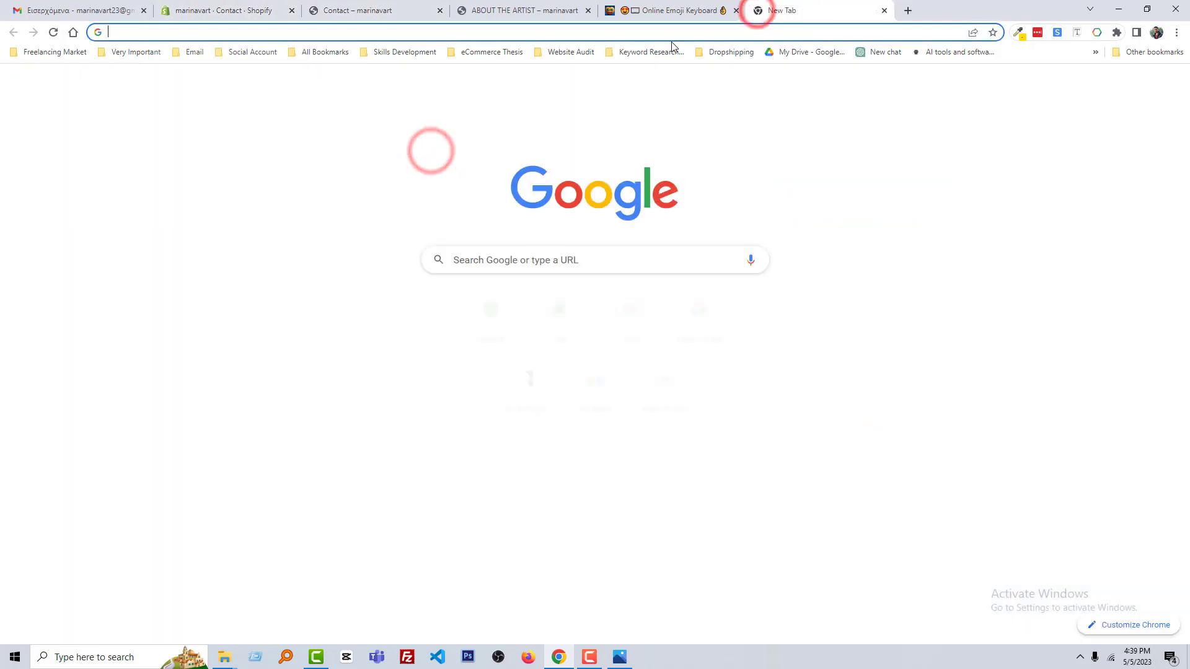
Step: Ask ChatGPT for an SEO meta description for a Contact page and select its suggestion
{"action": "left_click", "coordinate": [884, 52]}
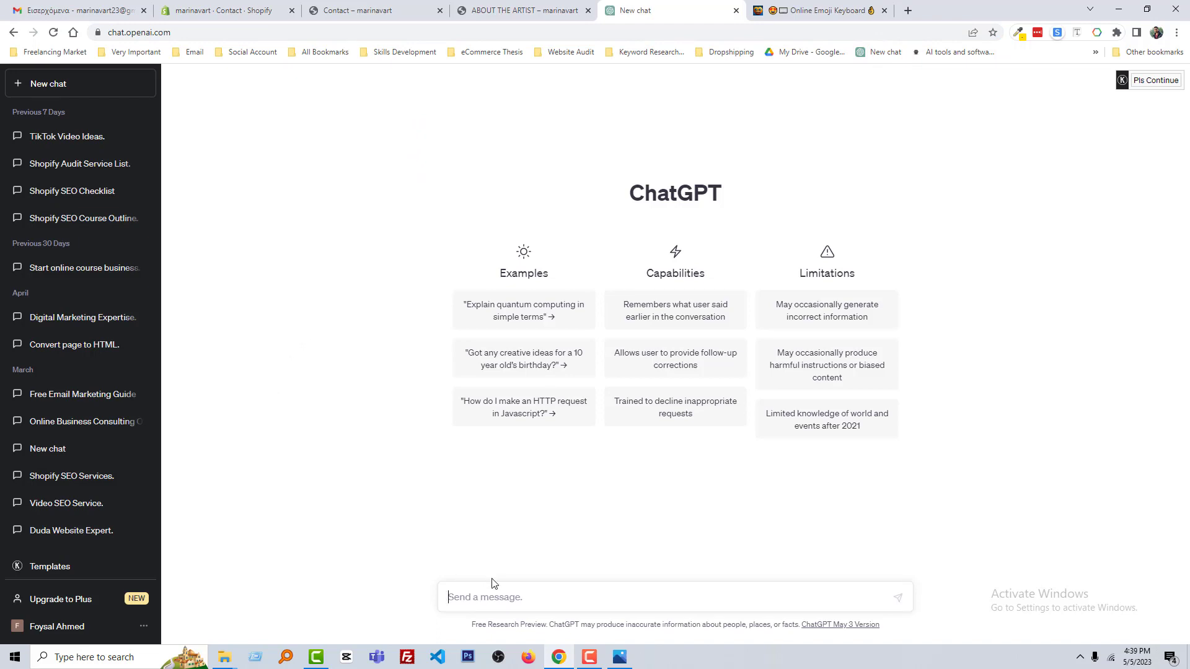
{"action": "left_click", "coordinate": [495, 594]}
{"action": "type", "text": "A"}
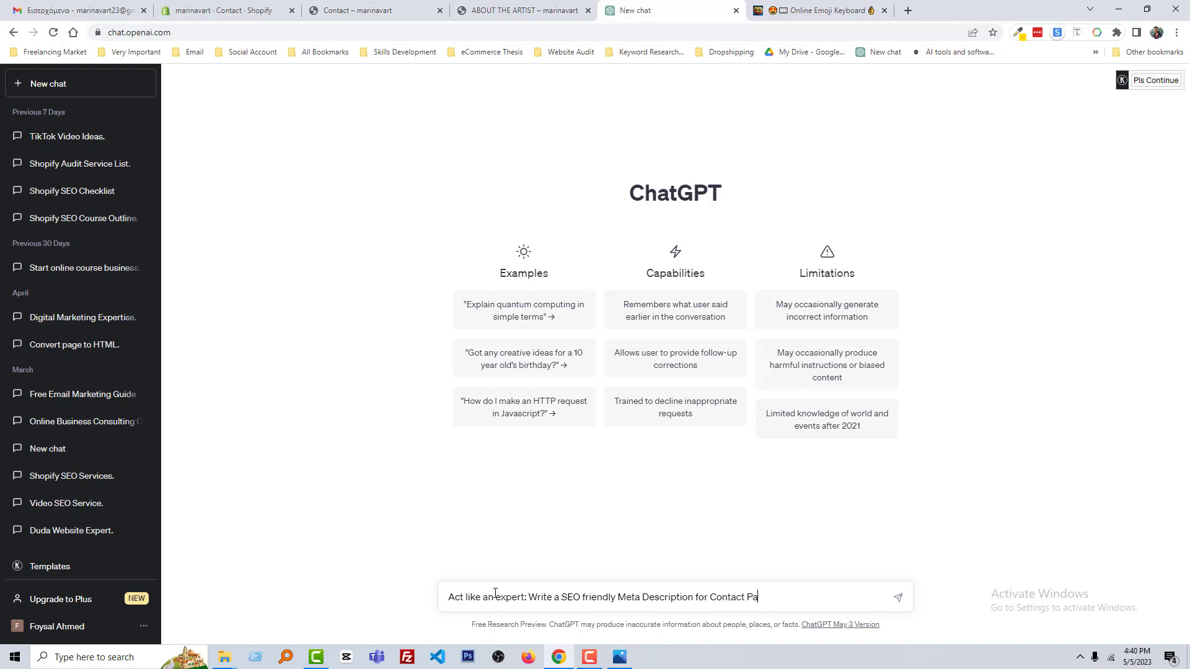
{"action": "key", "text": "Return"}
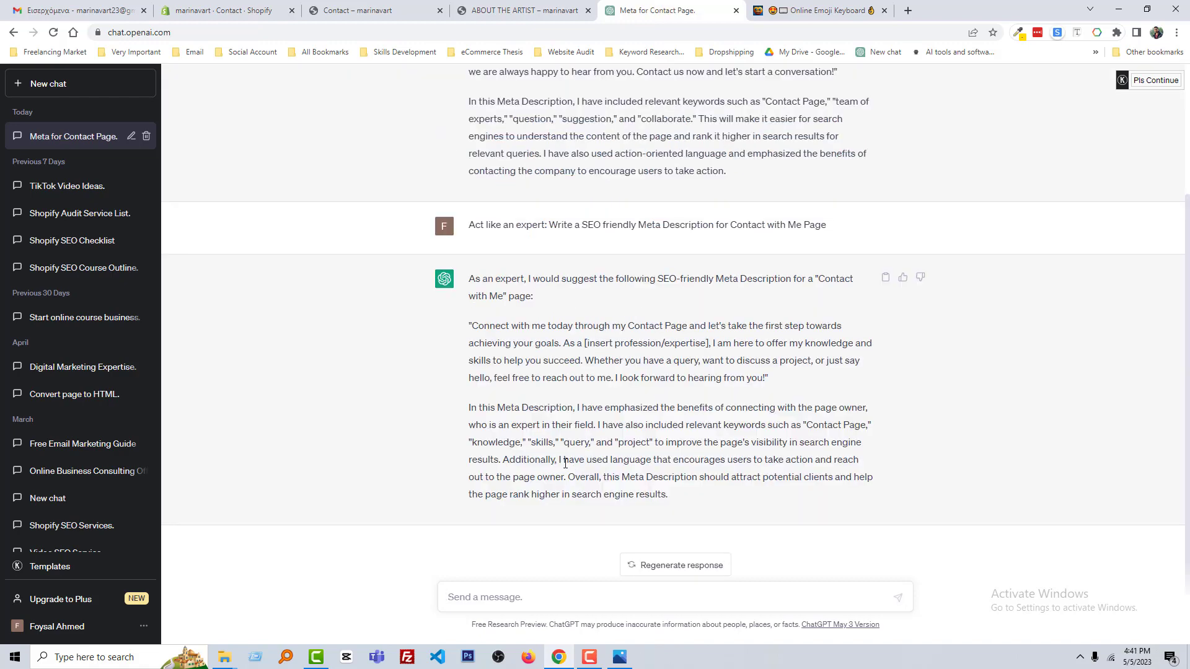
{"action": "scroll", "coordinate": [565, 463], "scroll_direction": "up", "scroll_amount": 3}
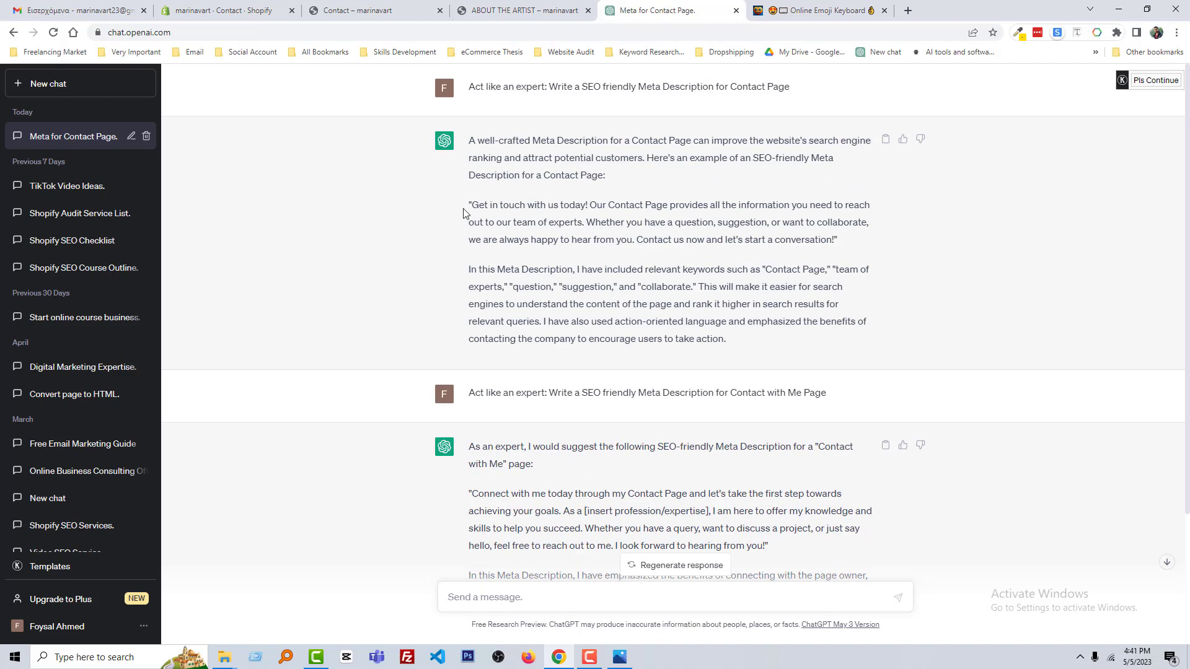
{"action": "left_click_drag", "start_coordinate": [474, 206], "coordinate": [835, 240]}
{"action": "key", "text": "ctrl+c"}
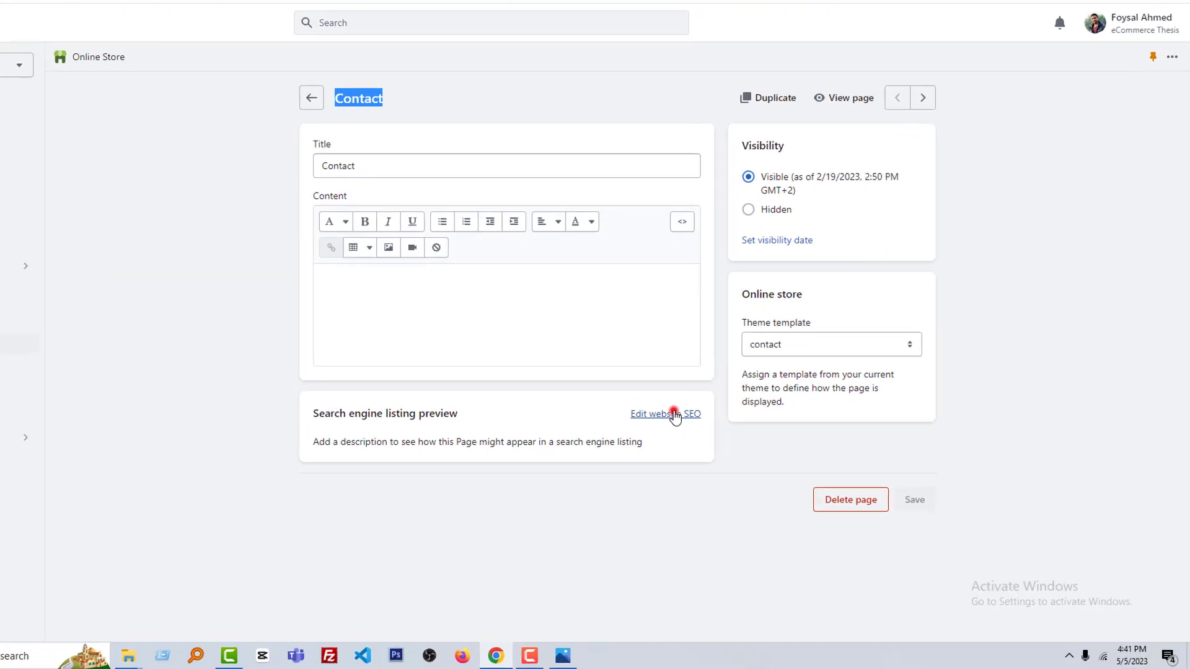
Step: Paste the ChatGPT text into the Contact Description, change 'us' to 'me', and delete the team-of-experts sentence
{"action": "left_click", "coordinate": [710, 434]}
{"action": "scroll", "coordinate": [338, 408], "scroll_direction": "down", "scroll_amount": 3}
{"action": "left_click", "coordinate": [230, 538]}
{"action": "key", "text": "ctrl+v"}
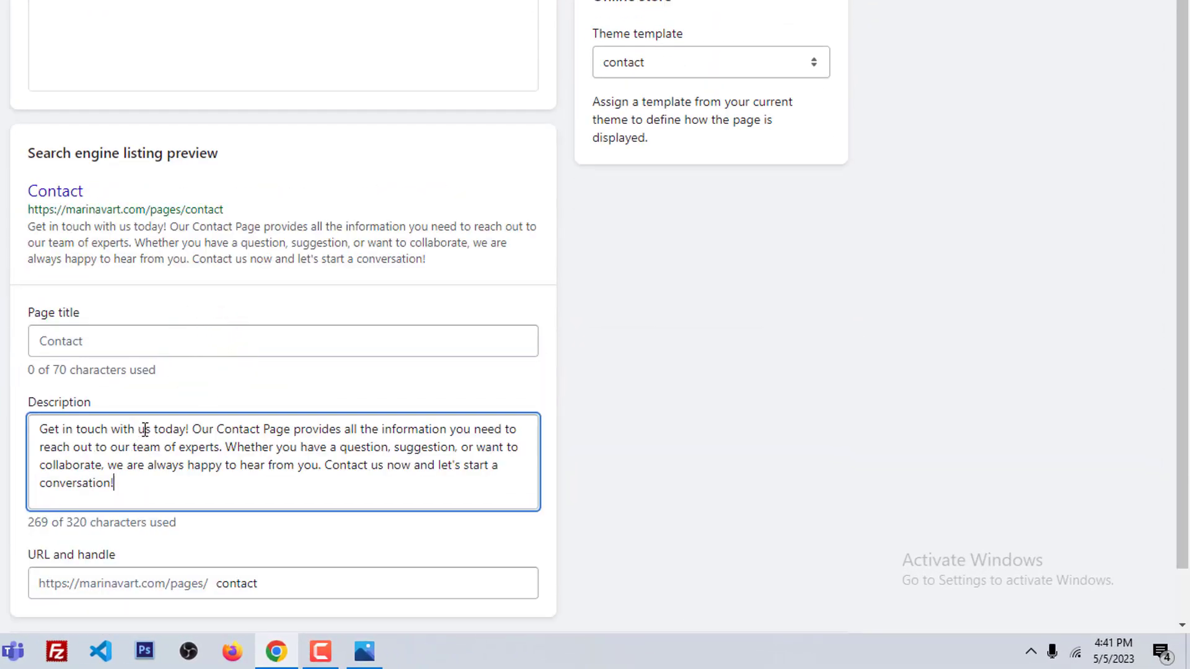
{"action": "double_click", "coordinate": [144, 429]}
{"action": "type", "text": "me"}
{"action": "left_click_drag", "start_coordinate": [197, 429], "coordinate": [225, 446]}
{"action": "key", "text": "BackSpace"}
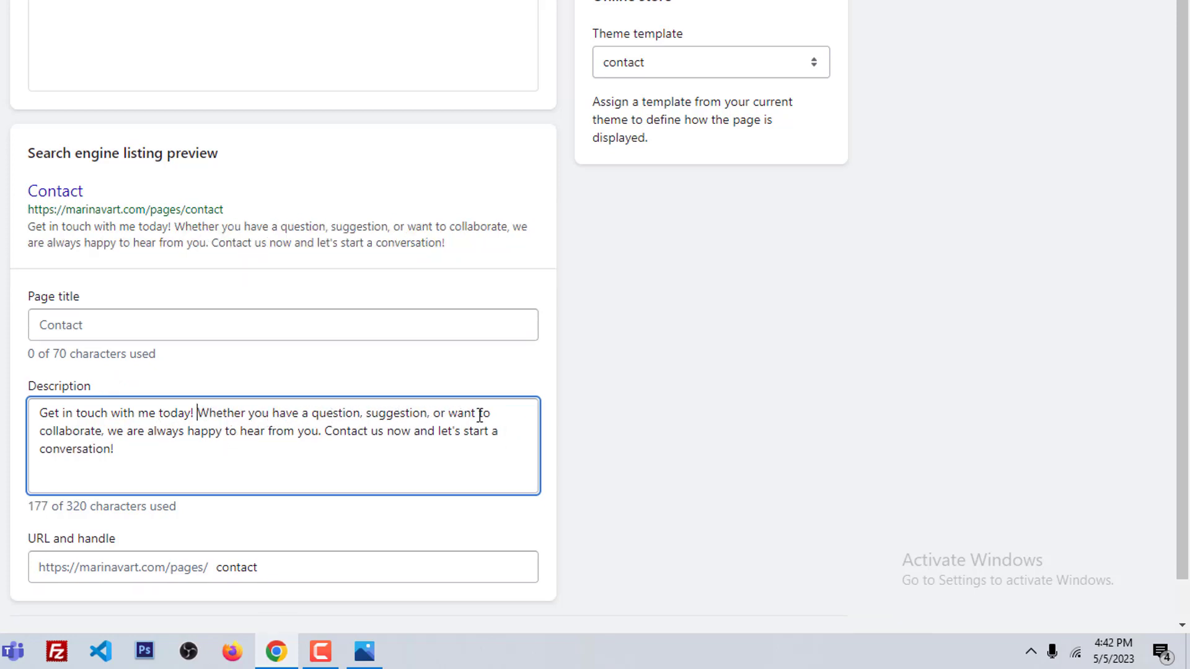
Step: Reword the description to 'I am always happy' and 'Contact with me now'
{"action": "left_click_drag", "start_coordinate": [144, 431], "coordinate": [106, 436]}
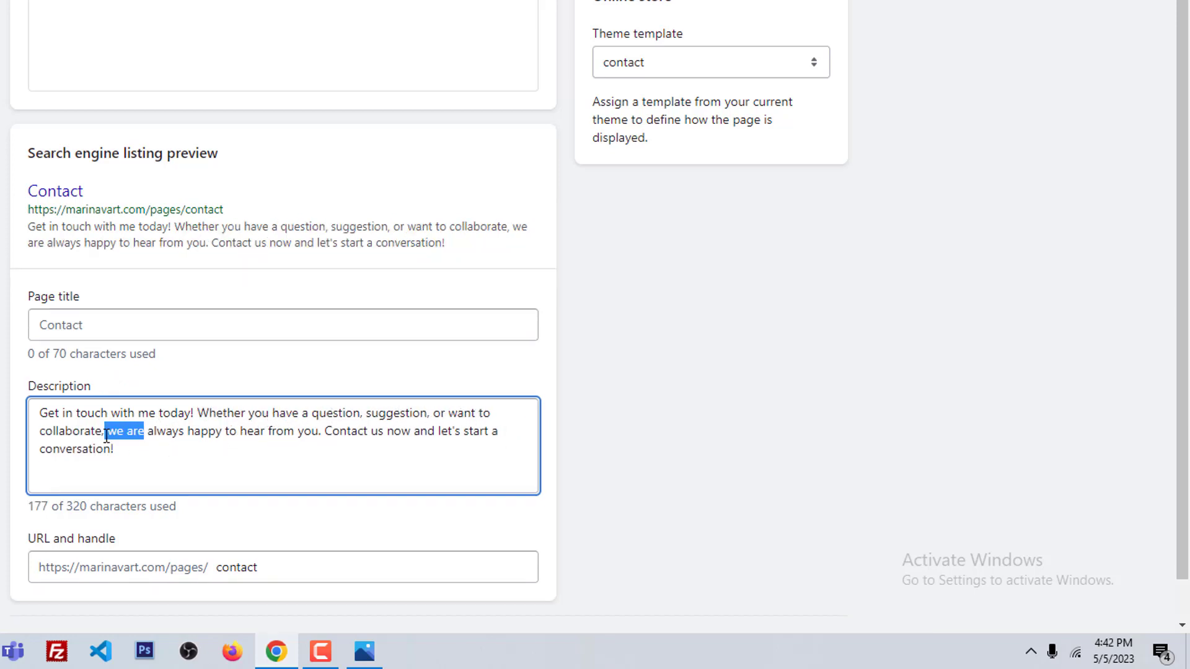
{"action": "type", "text": "I am"}
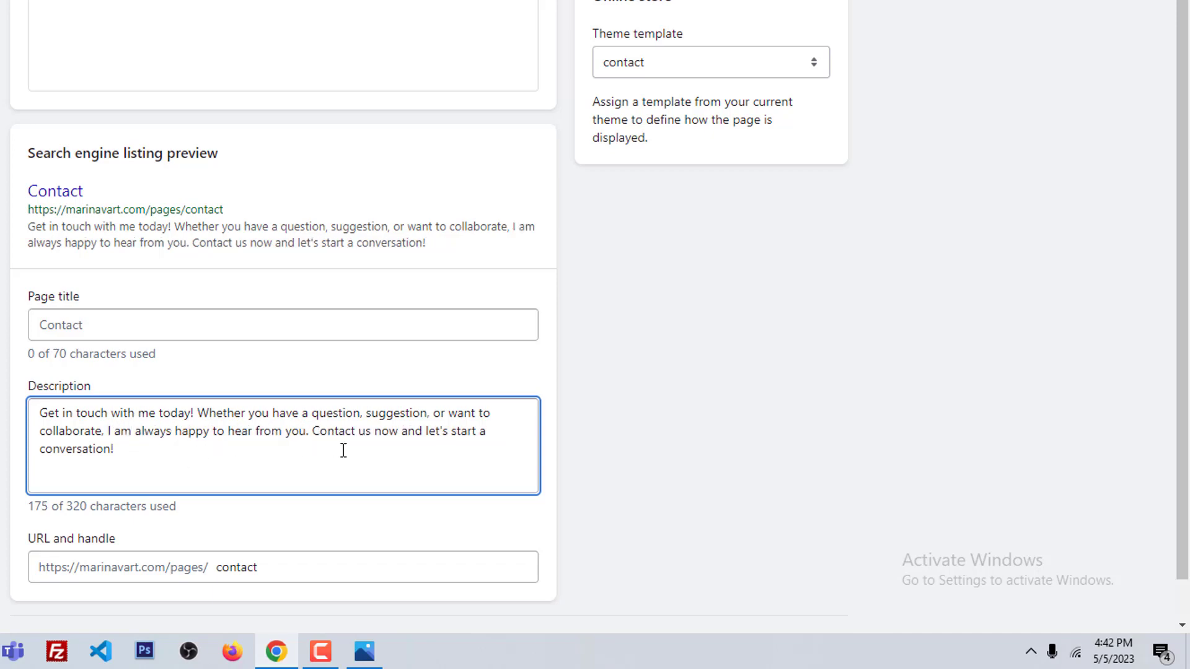
{"action": "left_click", "coordinate": [362, 435]}
{"action": "double_click", "coordinate": [363, 435]}
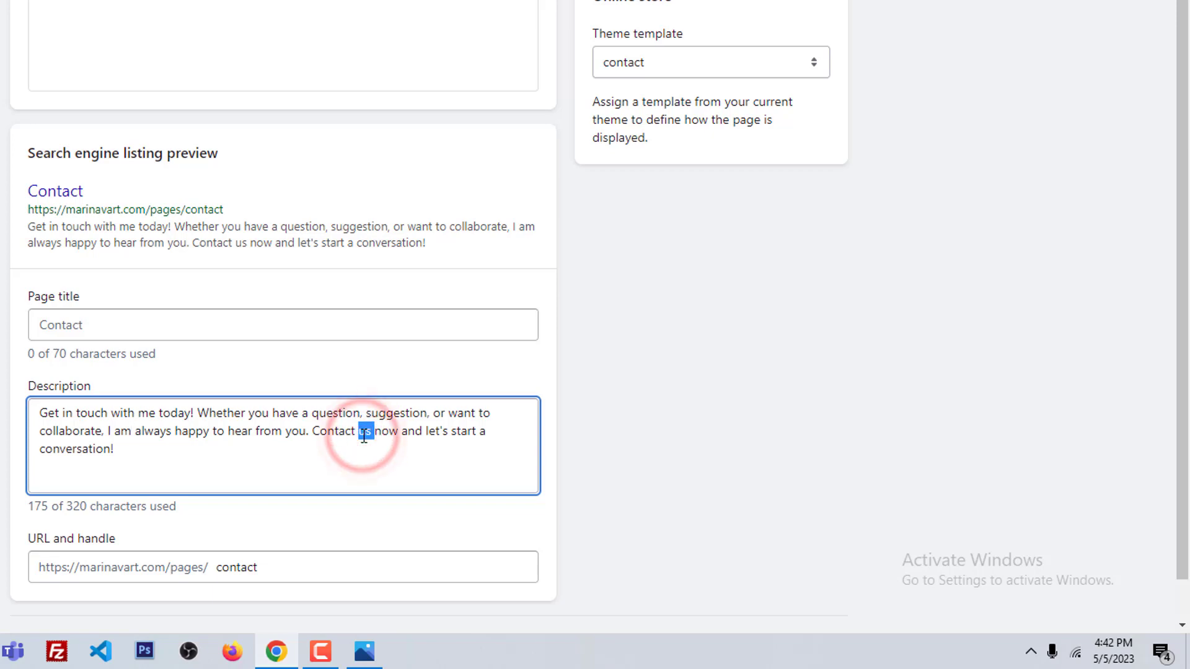
{"action": "type", "text": "with me"}
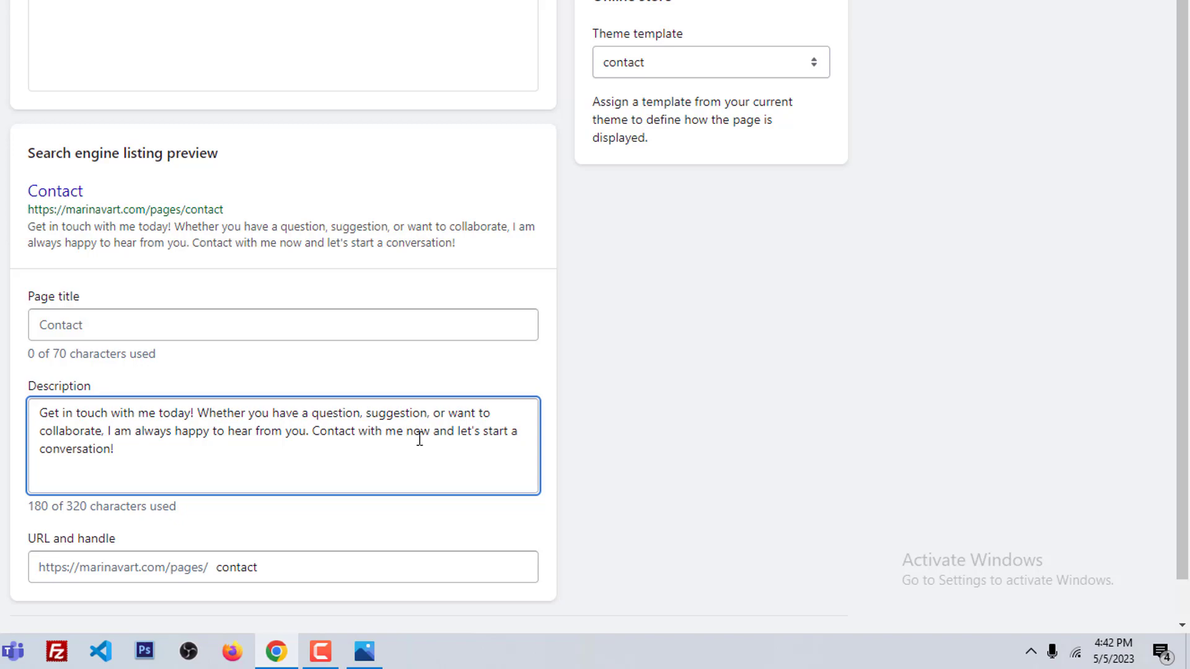
{"action": "left_click", "coordinate": [149, 460]}
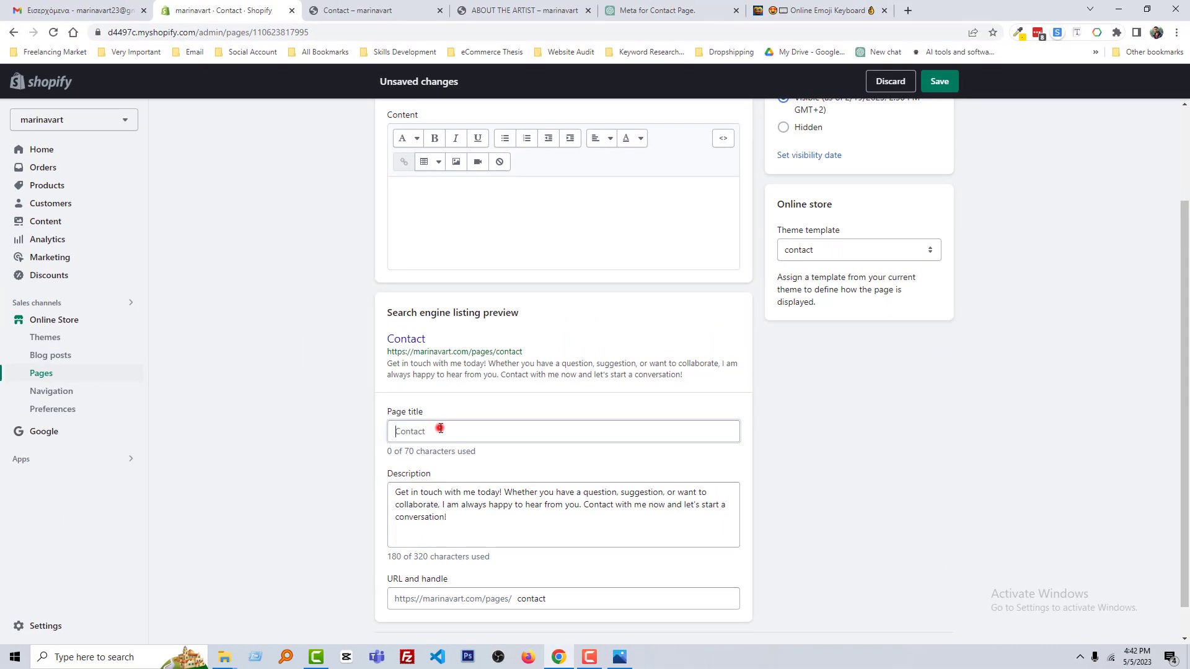
Step: Copy 'Contact' from the Contact page's title into its SEO page title and save the page
{"action": "left_click", "coordinate": [110, 328]}
{"action": "scroll", "coordinate": [105, 143], "scroll_direction": "up", "scroll_amount": 2}
{"action": "double_click", "coordinate": [425, 211]}
{"action": "key", "text": "ctrl+c"}
{"action": "left_click", "coordinate": [464, 552]}
{"action": "key", "text": "ctrl+v"}
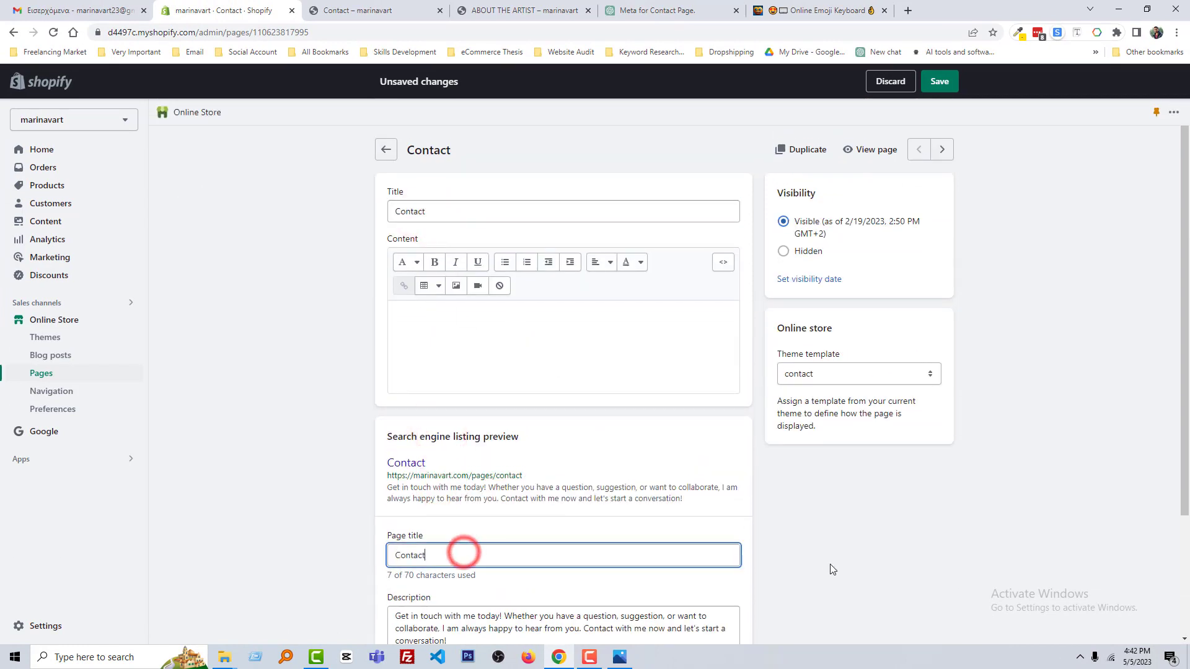
{"action": "left_click", "coordinate": [934, 83]}
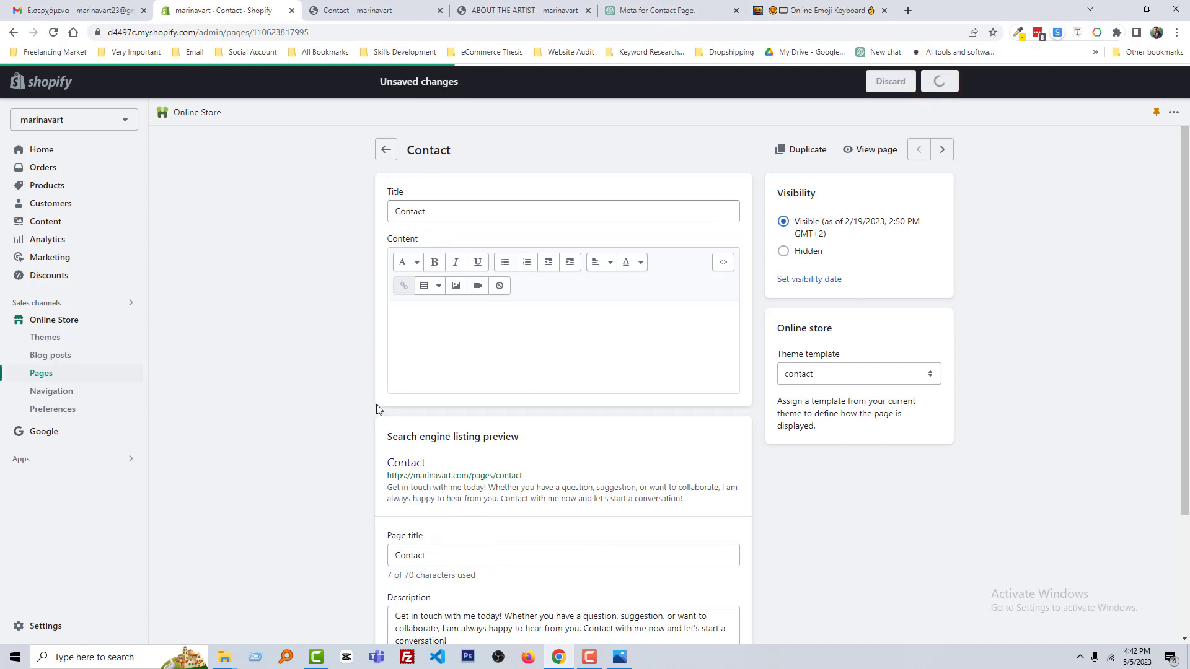
Step: Return to the store's Pages list and start a new browser tab for a Google search
{"action": "scroll", "coordinate": [376, 404], "scroll_direction": "down", "scroll_amount": 3}
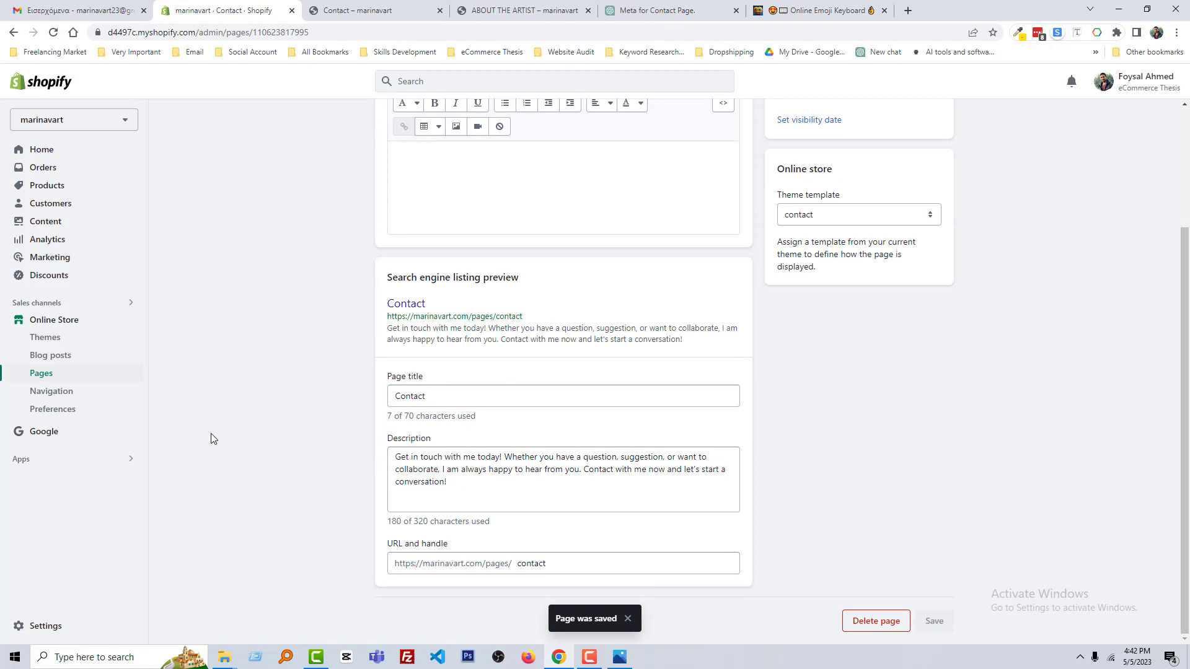
{"action": "left_click", "coordinate": [41, 373]}
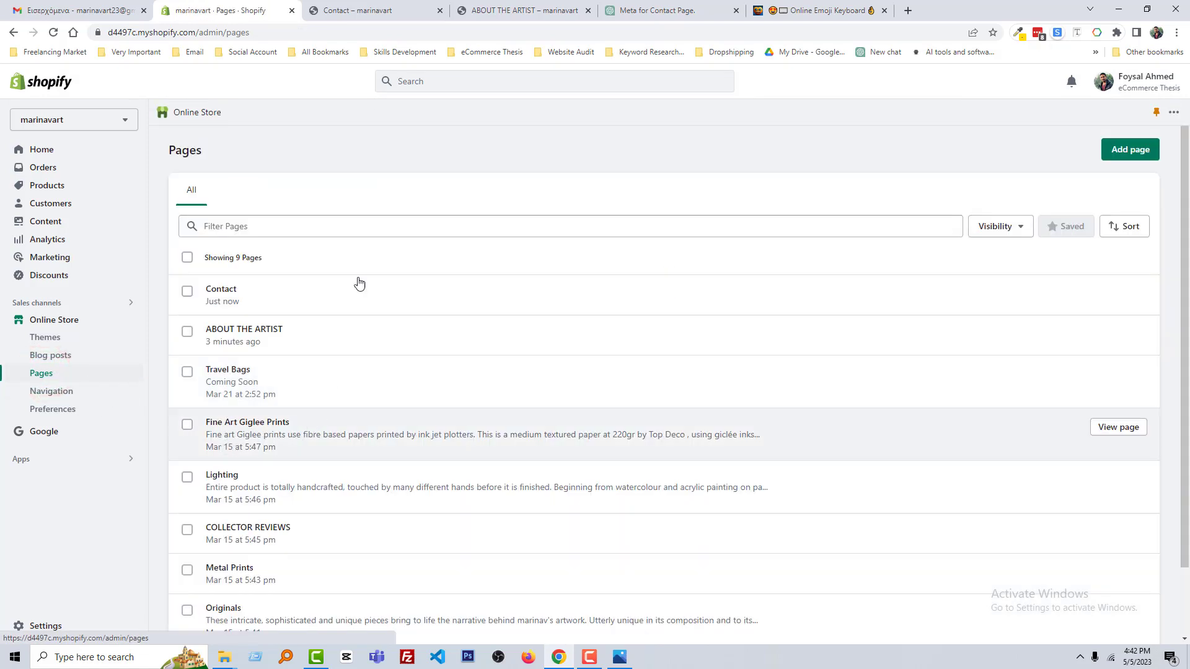
{"action": "scroll", "coordinate": [311, 405], "scroll_direction": "down", "scroll_amount": 1}
{"action": "scroll", "coordinate": [366, 477], "scroll_direction": "up", "scroll_amount": 1}
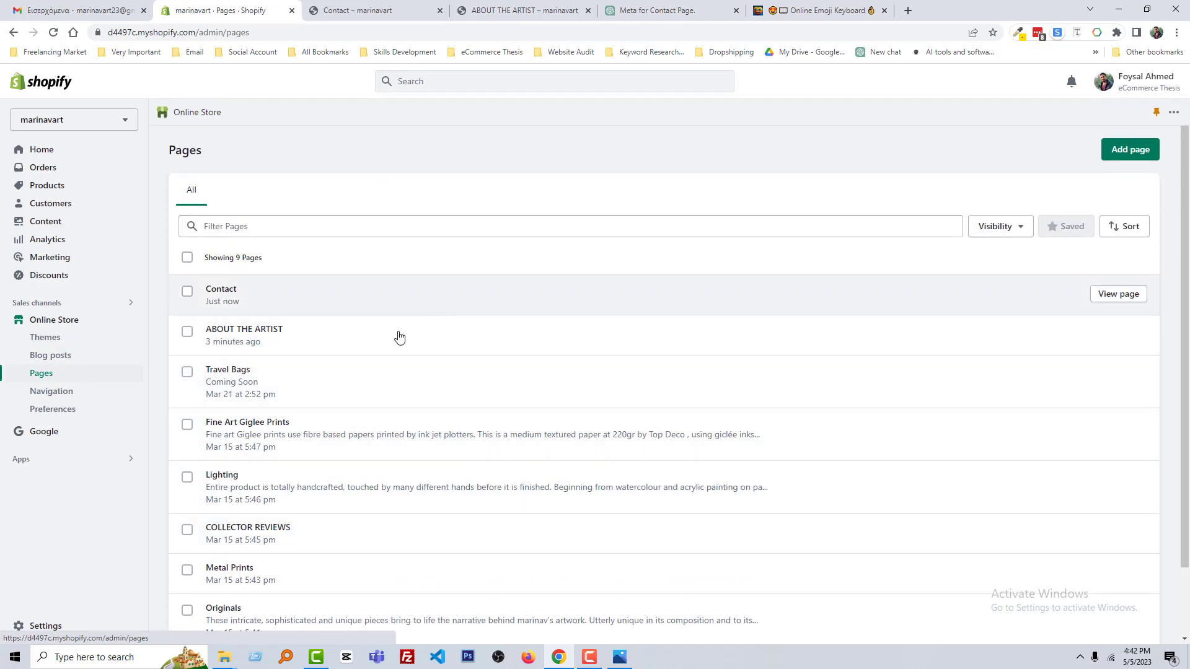
{"action": "left_click", "coordinate": [908, 10]}
{"action": "left_click", "coordinate": [512, 252]}
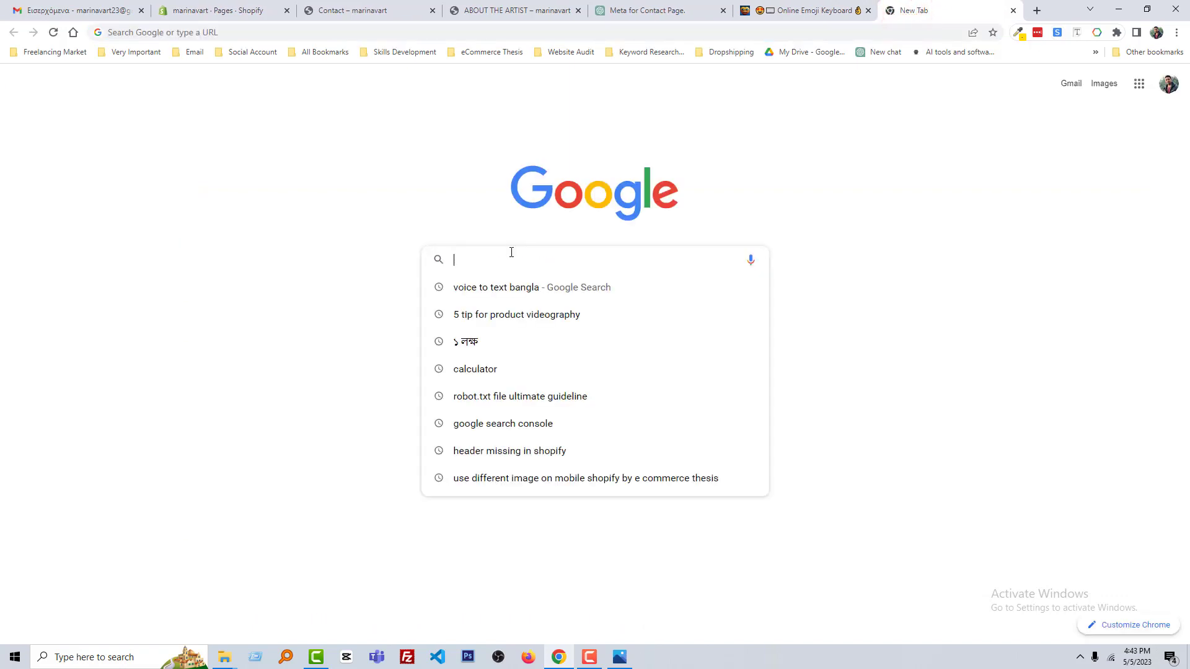
Step: Search Google for 'What is Meta Description of Page in Website', highlight the definition, then return to Shopify Pages
{"action": "type", "text": "What is "}
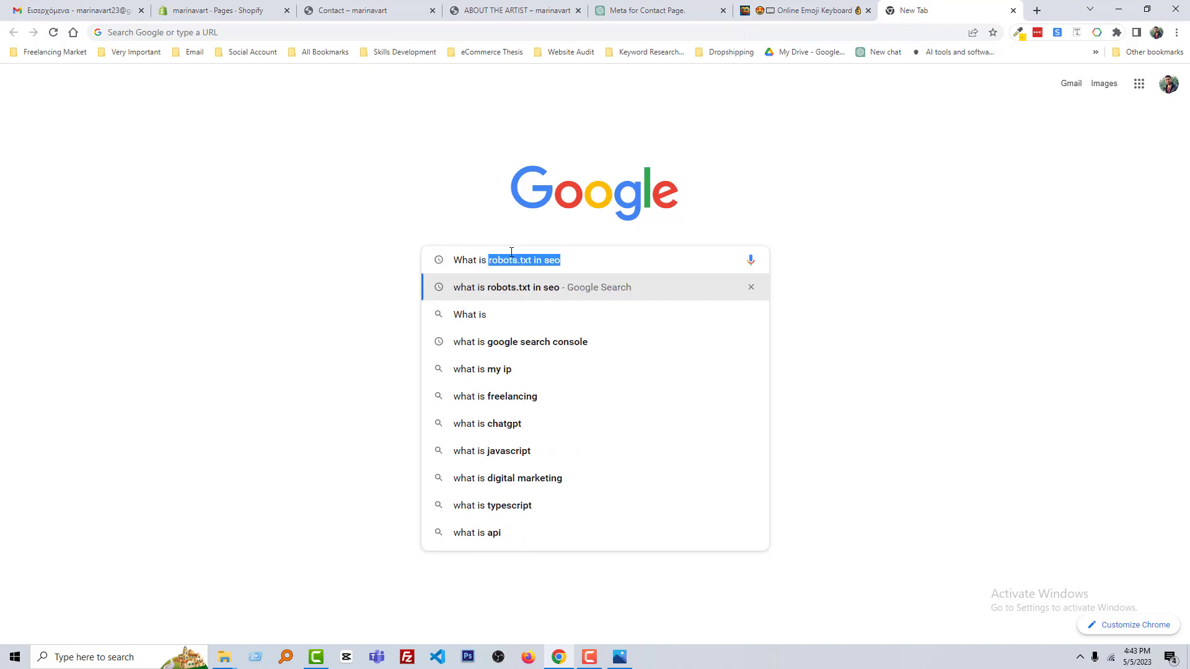
{"action": "type", "text": "Meta"}
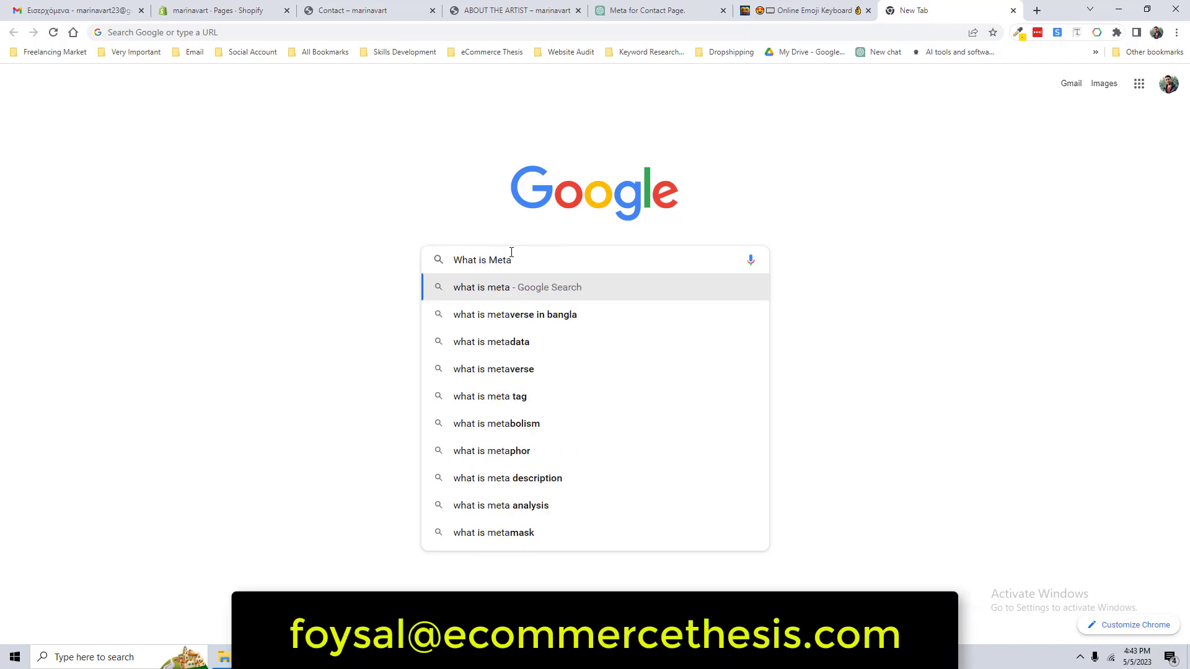
{"action": "type", "text": " Descr"}
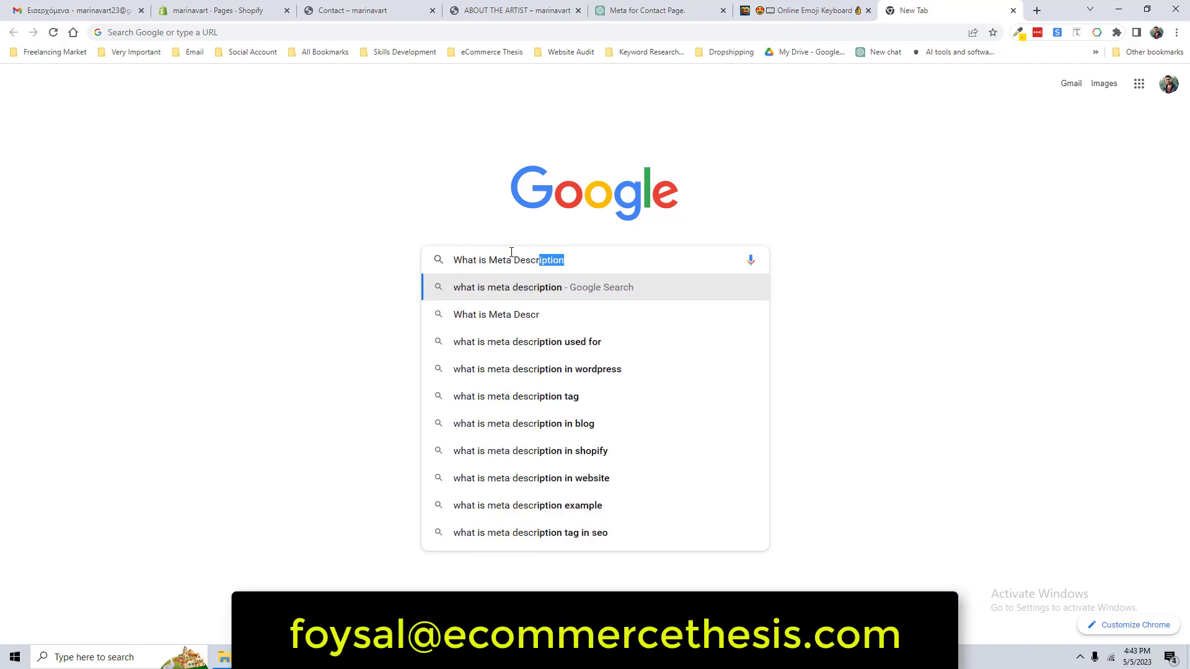
{"action": "type", "text": "iption of "}
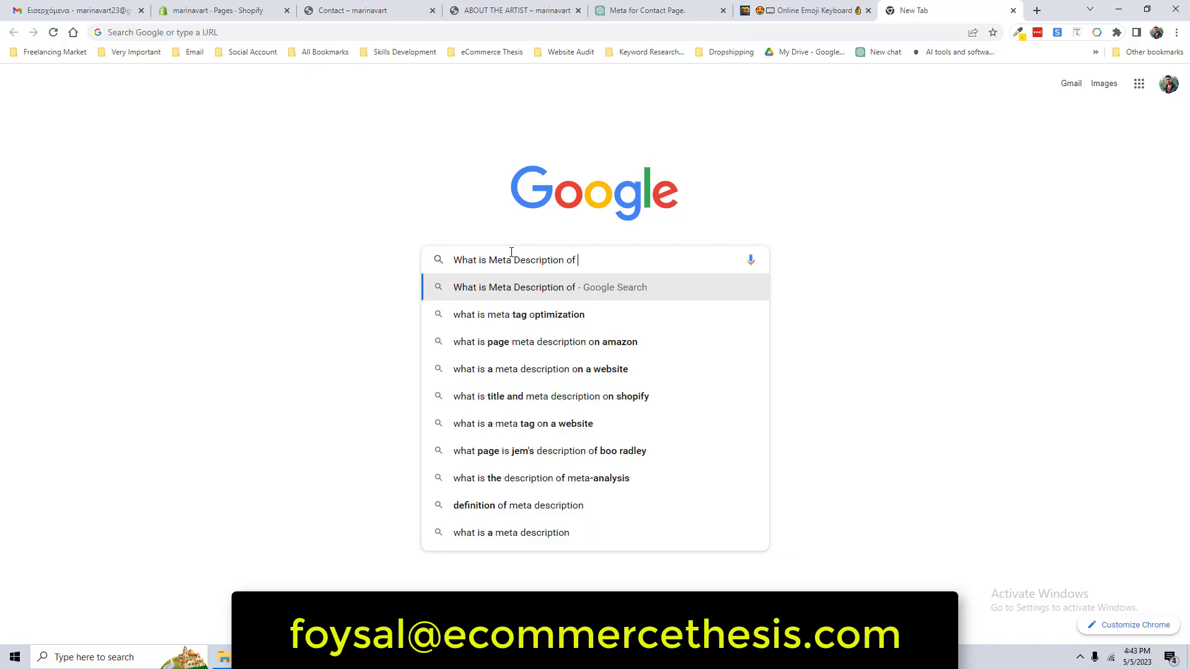
{"action": "type", "text": "Page in Webs"}
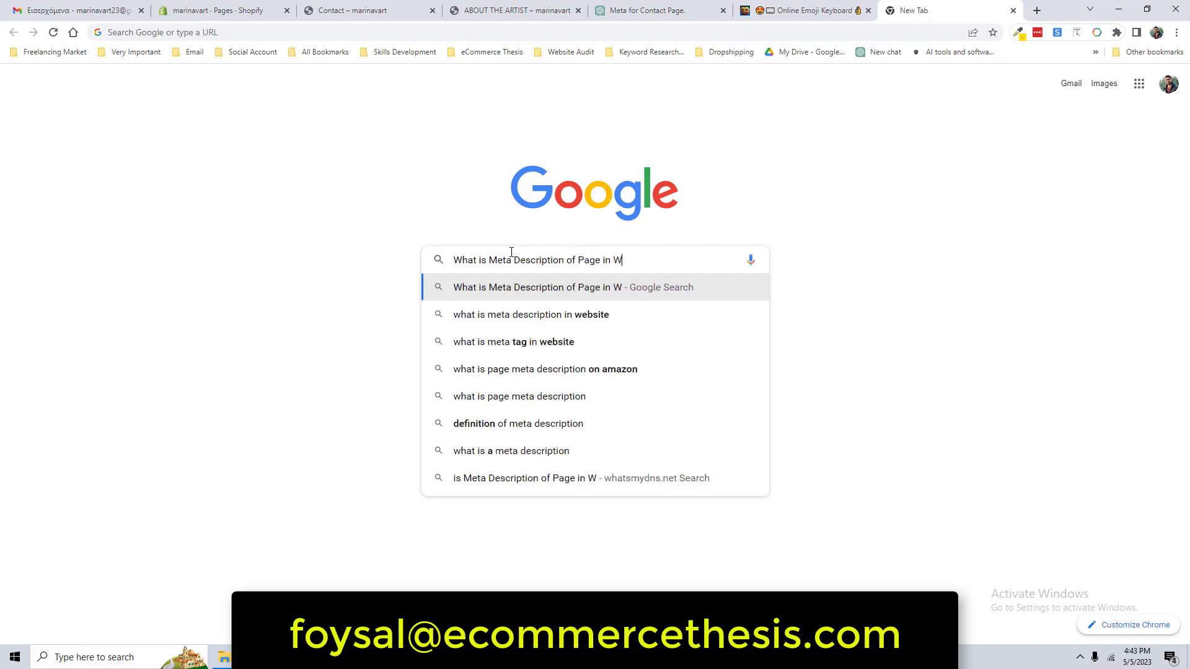
{"action": "type", "text": "ite"}
{"action": "key", "text": "Return"}
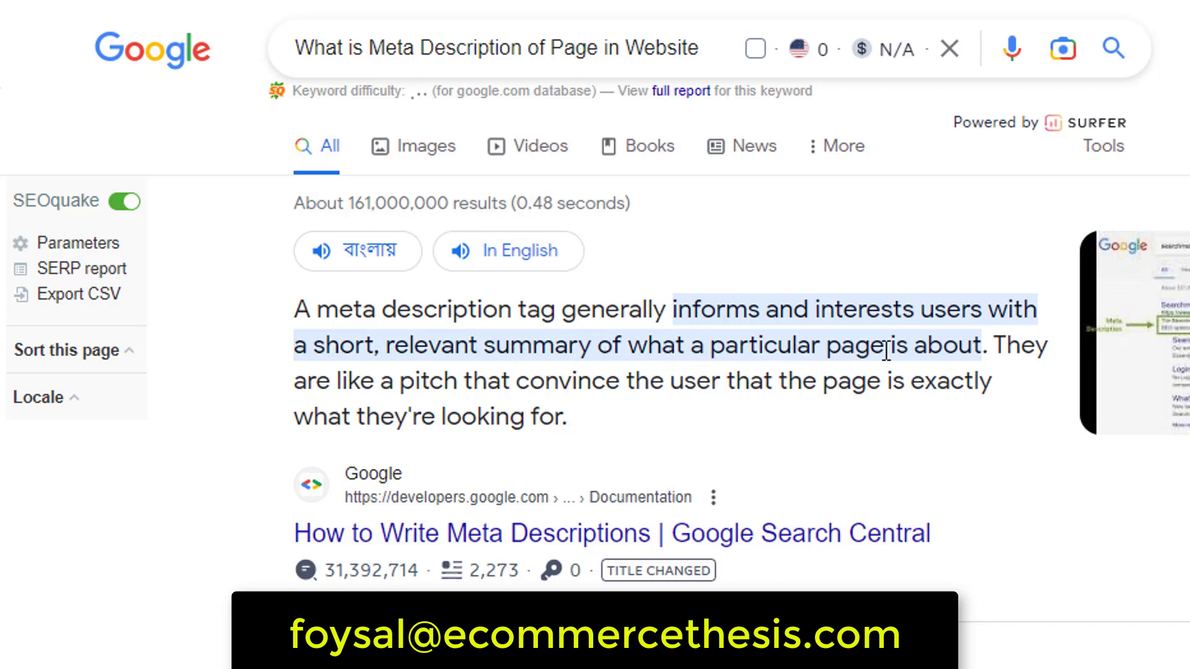
{"action": "left_click_drag", "start_coordinate": [986, 349], "coordinate": [677, 316]}
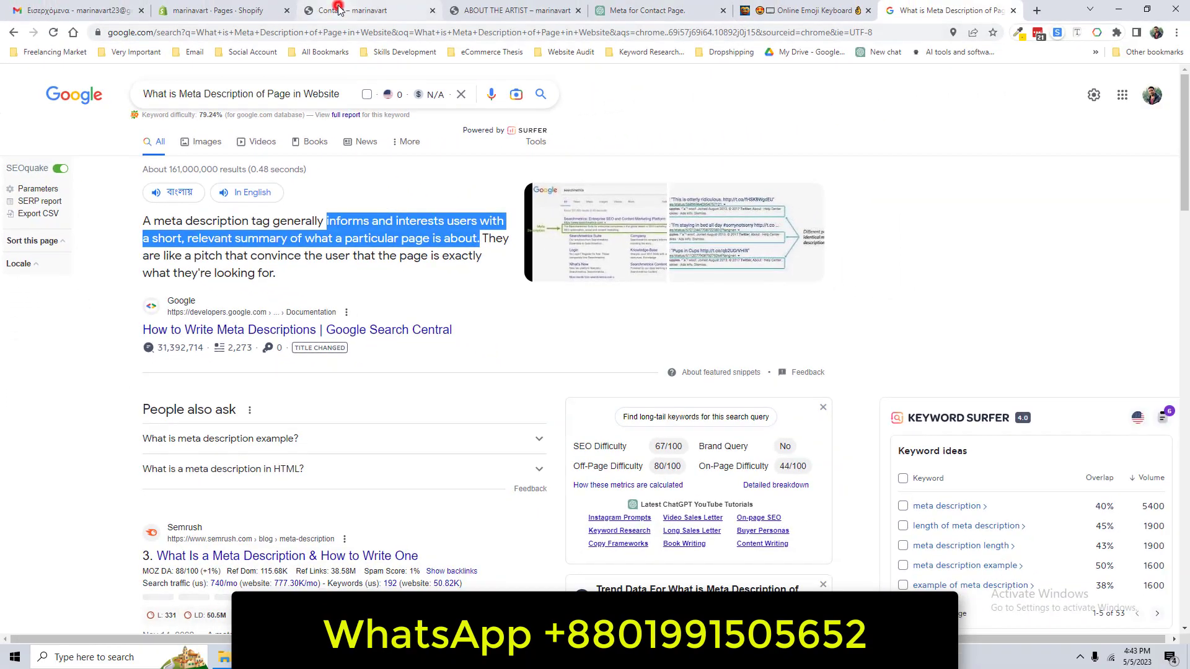
{"action": "left_click", "coordinate": [330, 13]}
{"action": "left_click", "coordinate": [220, 9]}
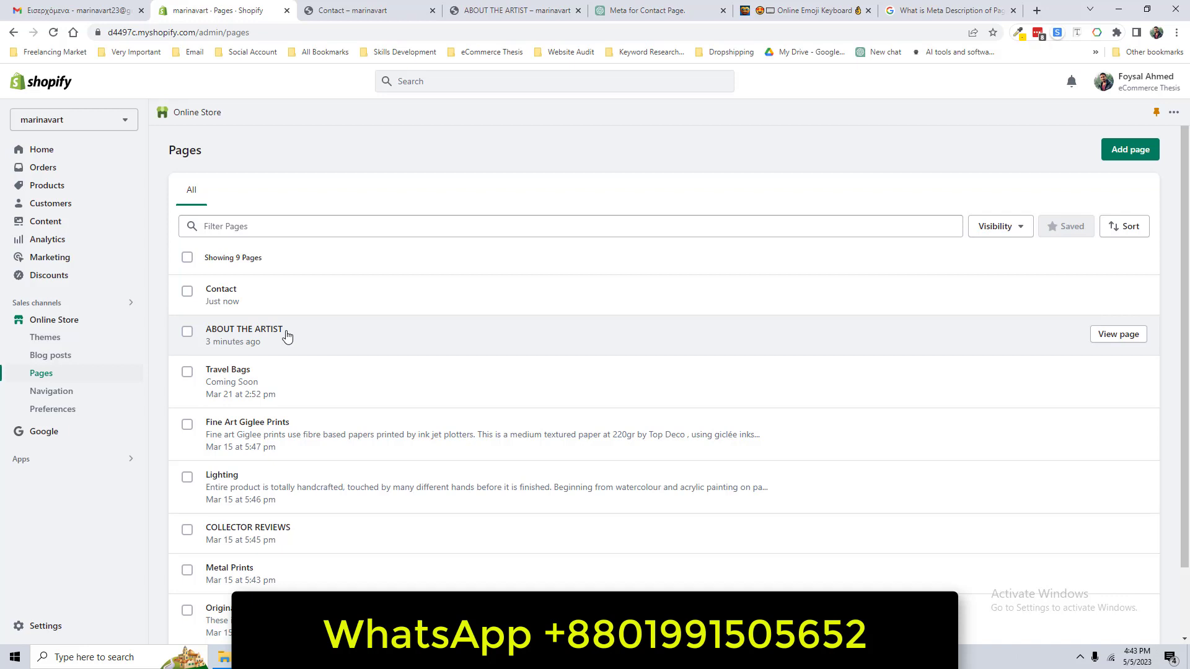
Step: Reopen the Contact page's editor from the Pages list to see its saved search listing preview
{"action": "scroll", "coordinate": [297, 372], "scroll_direction": "down", "scroll_amount": 2}
{"action": "scroll", "coordinate": [288, 433], "scroll_direction": "up", "scroll_amount": 2}
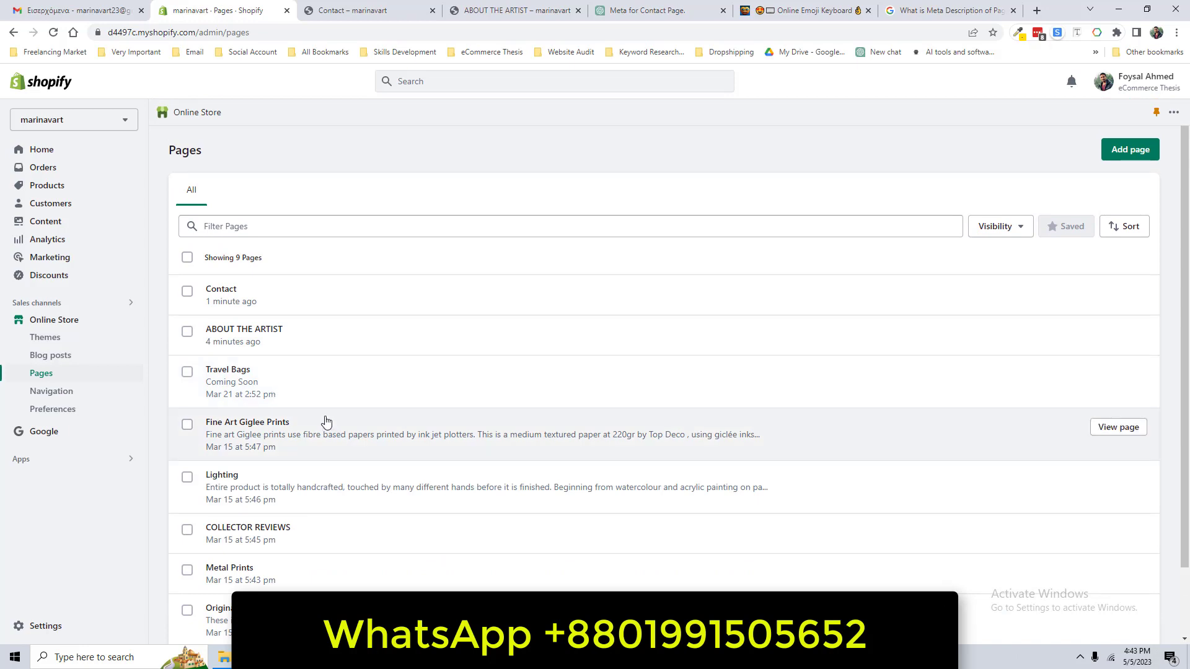
{"action": "left_click", "coordinate": [267, 297]}
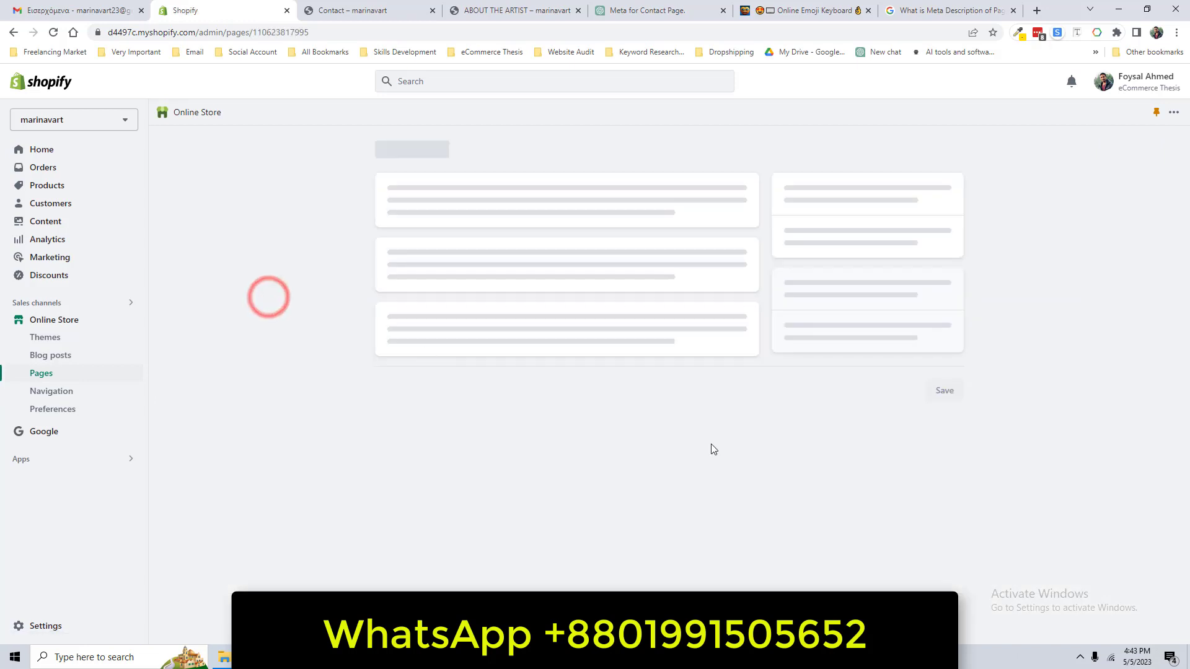